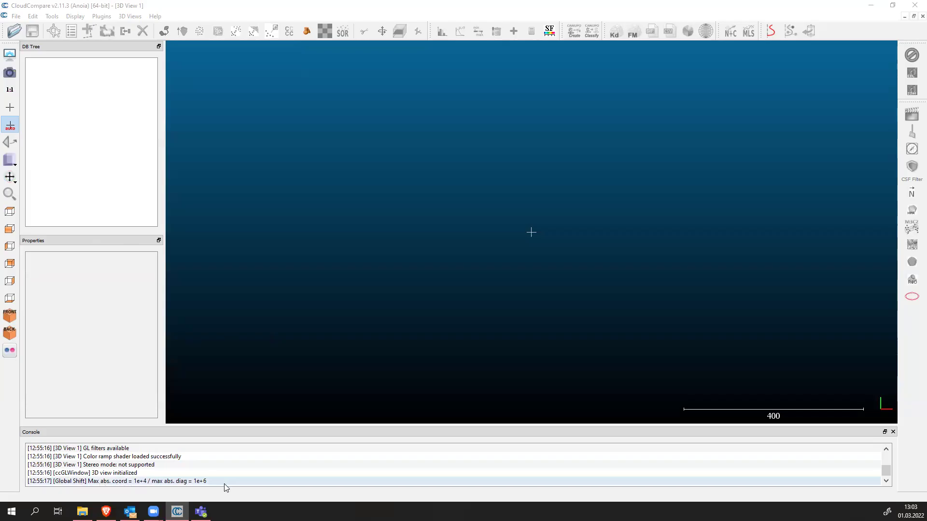
# Close the Console panel so the empty 3D view fills more of the window.
pyautogui.click(893, 432)
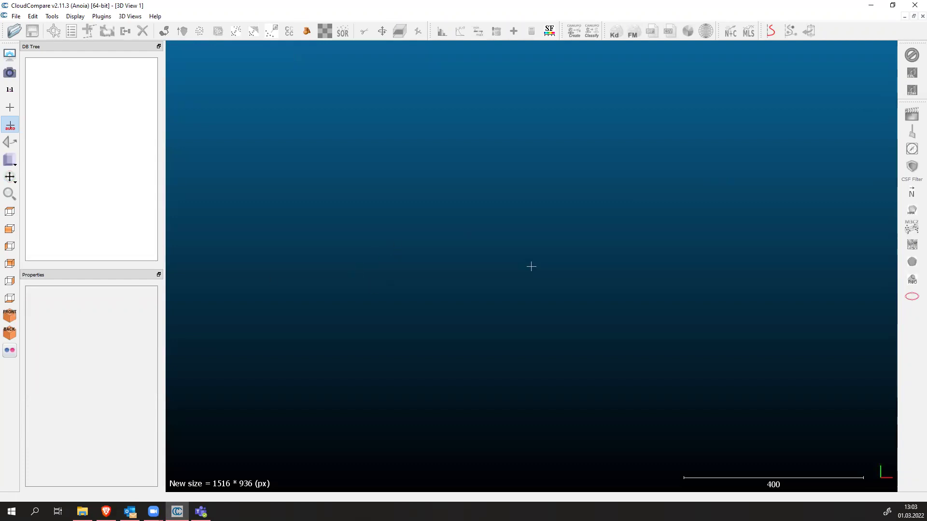
pyautogui.press('super+e')
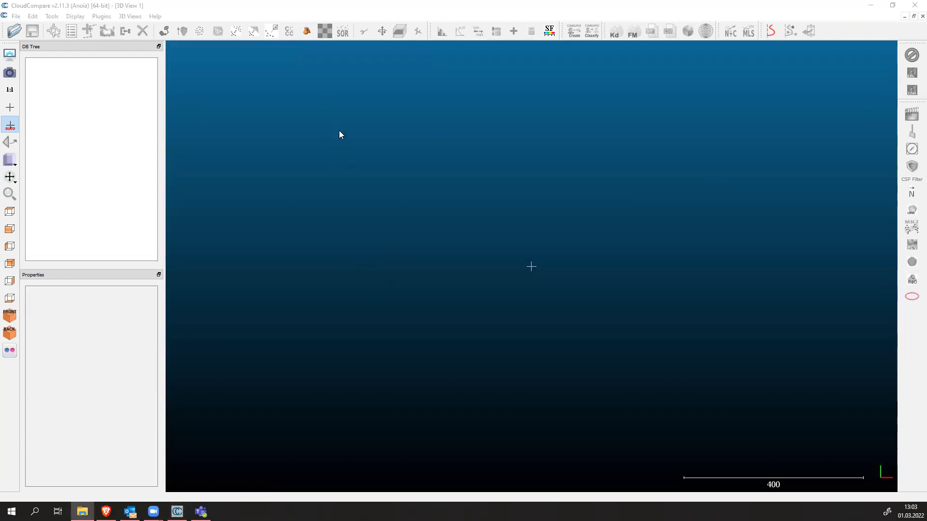
# Open scan_export.las from the EXPORT folder.
pyautogui.click(20, 32)
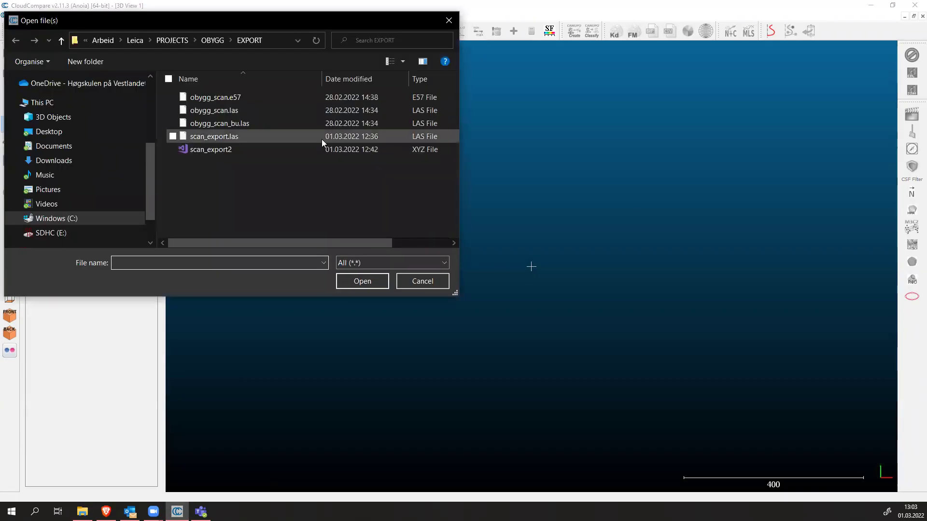
pyautogui.click(244, 137)
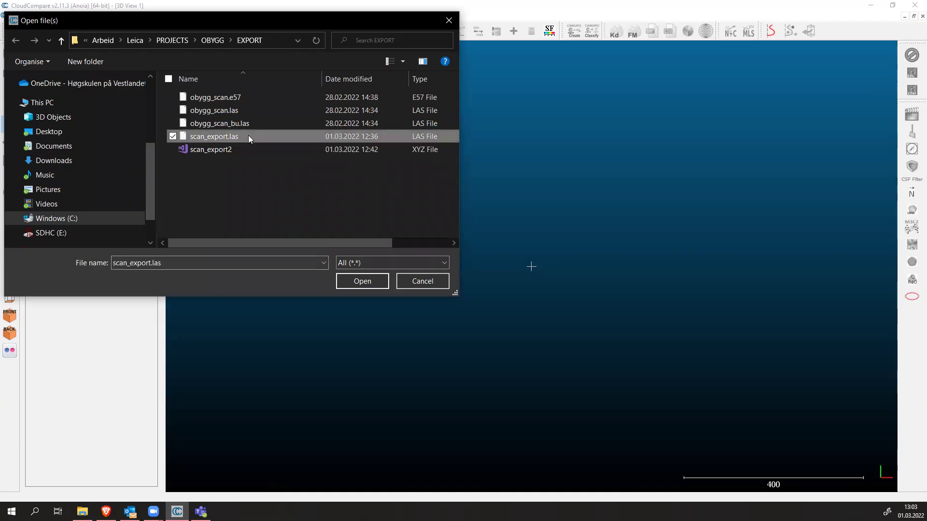
pyautogui.click(371, 281)
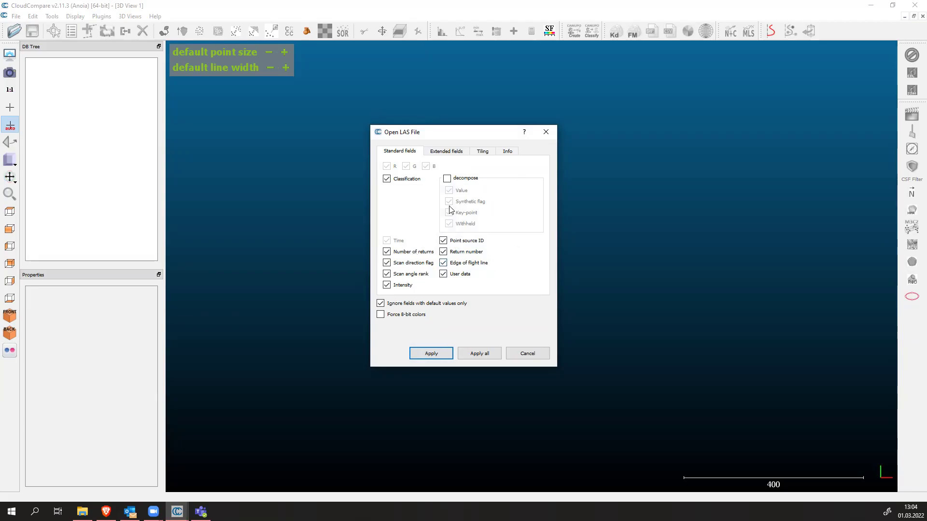
# Review the Open LAS File tabs, including the 35,480,380-point count and bounding box, ending on Standard fields.
pyautogui.click(439, 154)
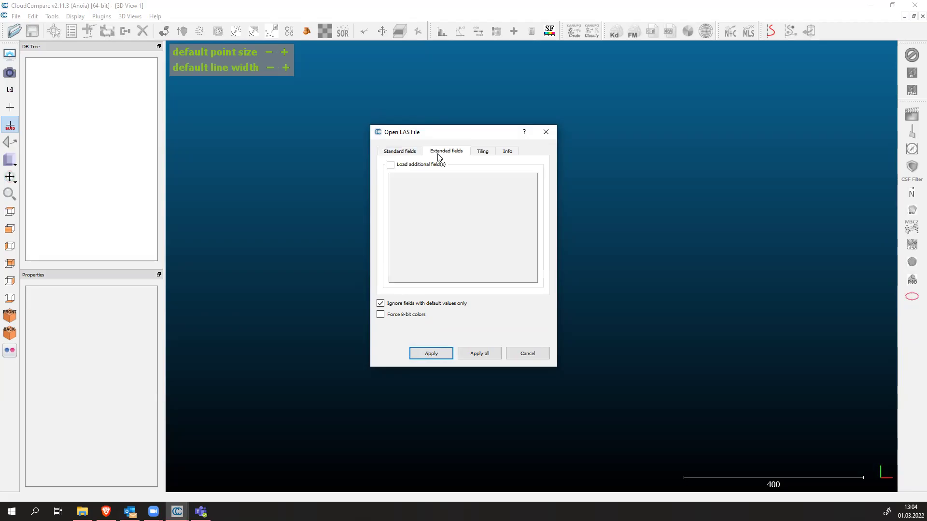
pyautogui.click(481, 151)
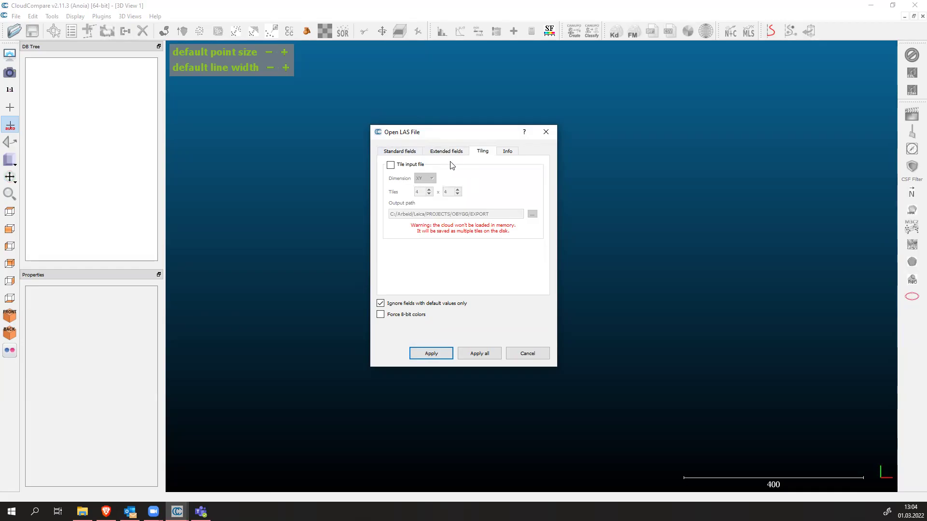
pyautogui.click(509, 153)
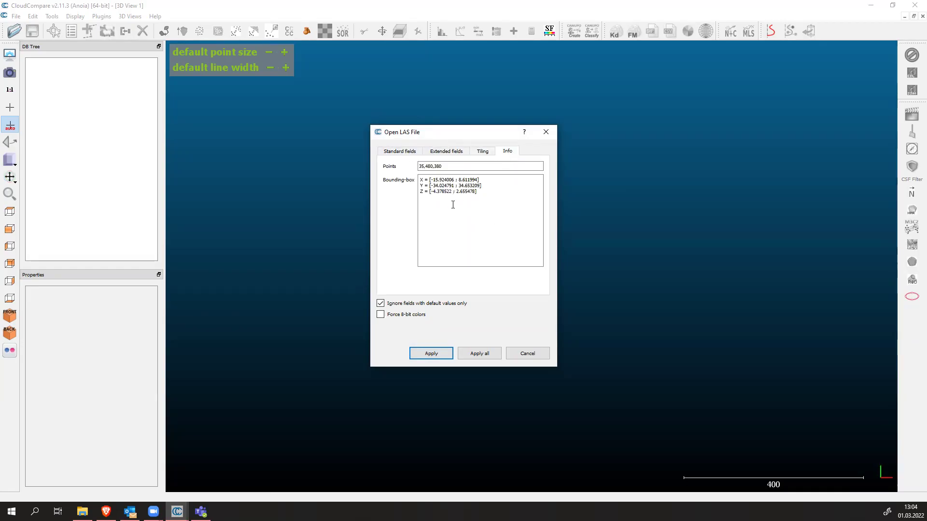
pyautogui.click(468, 225)
pyautogui.hotkey('ctrl', 'a')
pyautogui.click(467, 225)
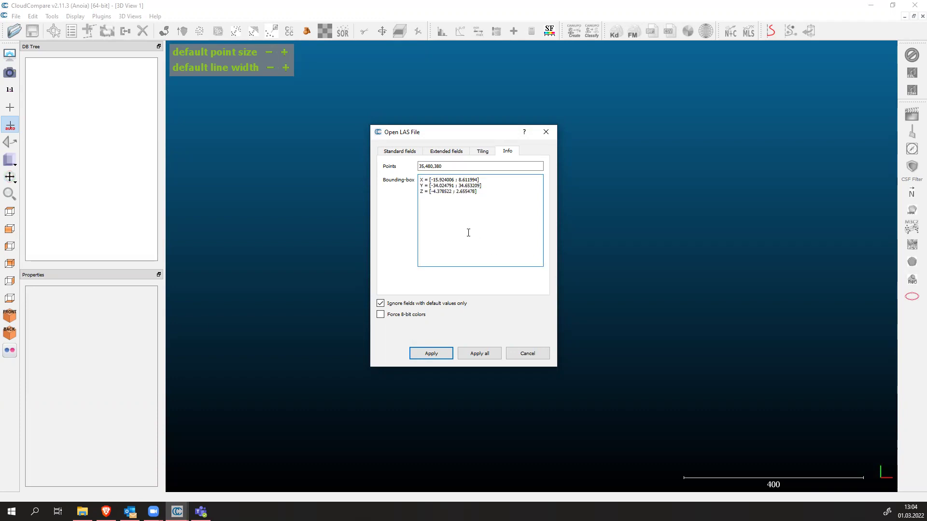
pyautogui.click(482, 152)
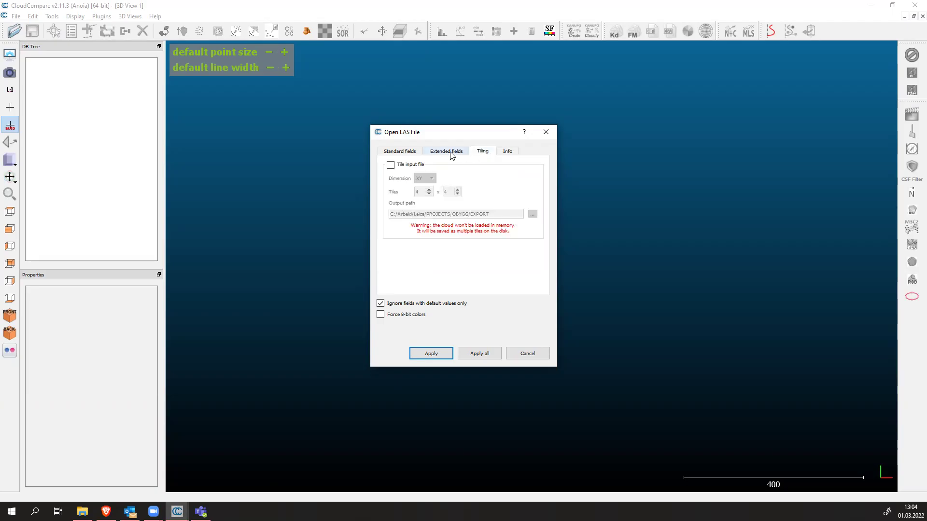
pyautogui.click(451, 152)
pyautogui.click(408, 153)
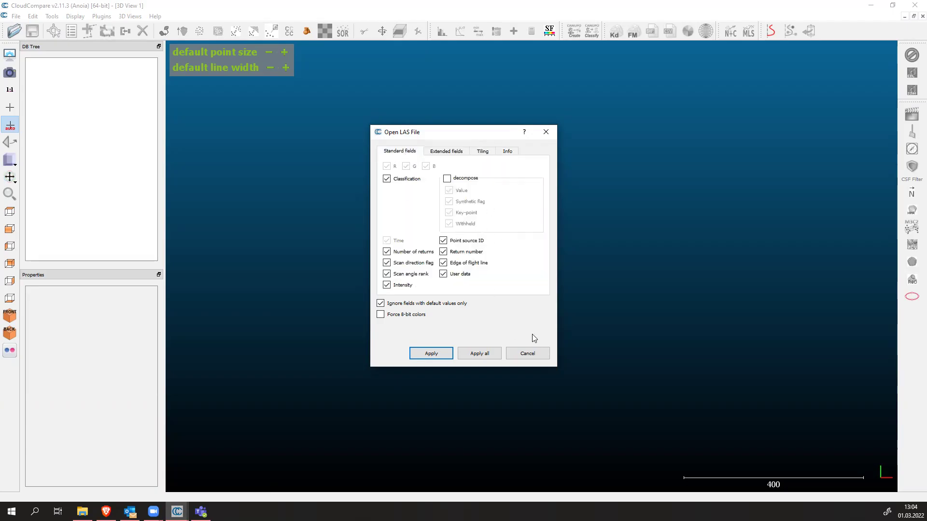
# Apply the LAS import settings and accept the suggested global shift (3.66, -0.31, 0.86).
pyautogui.click(428, 352)
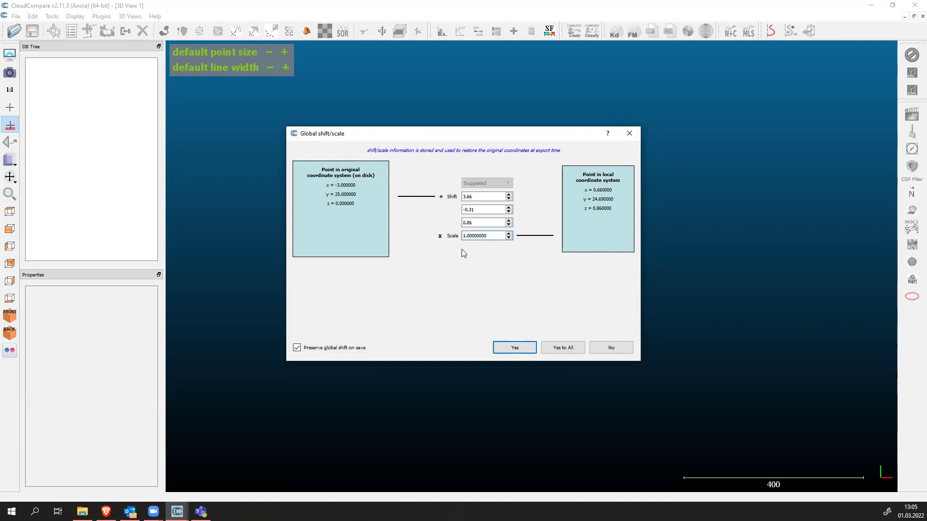
pyautogui.click(519, 348)
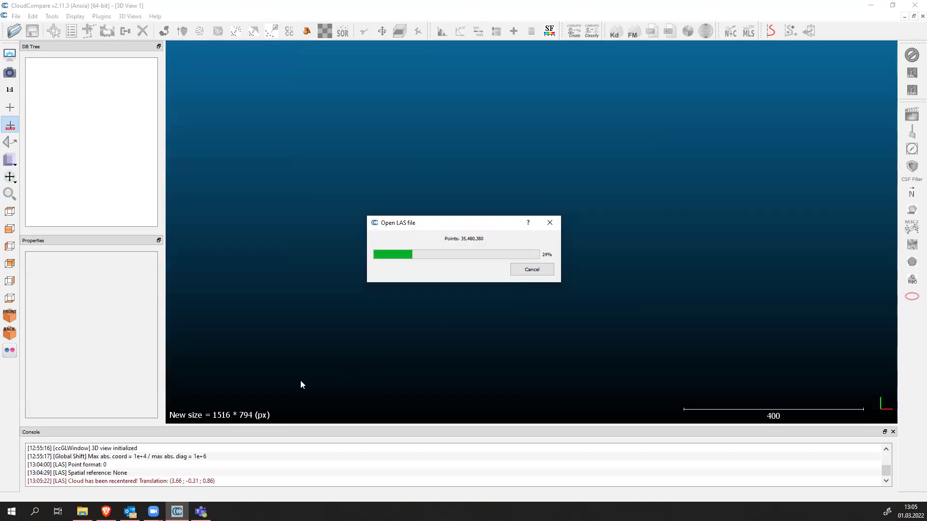
# Let scan_export.las finish loading and rotate the cloud to a flat diagonal view.
pyautogui.click(99, 481)
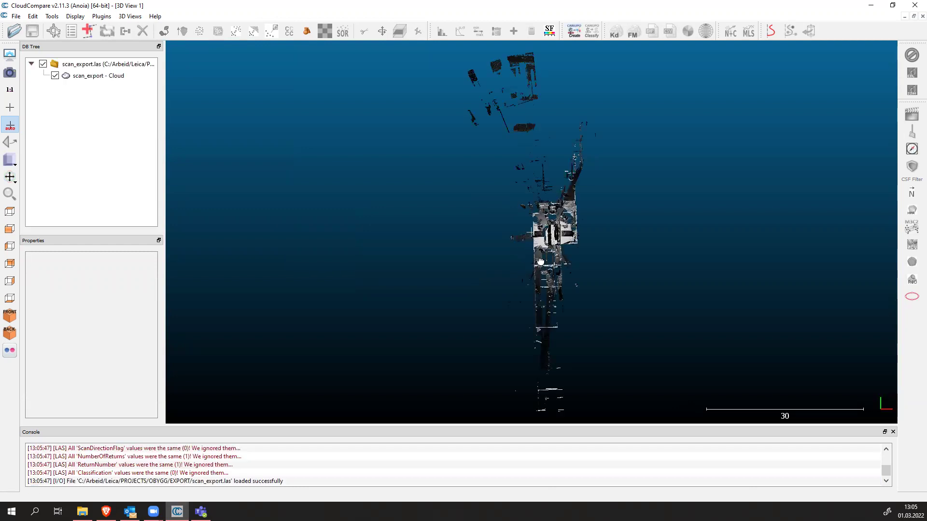
pyautogui.moveTo(540, 262); pyautogui.dragTo(552, 282)
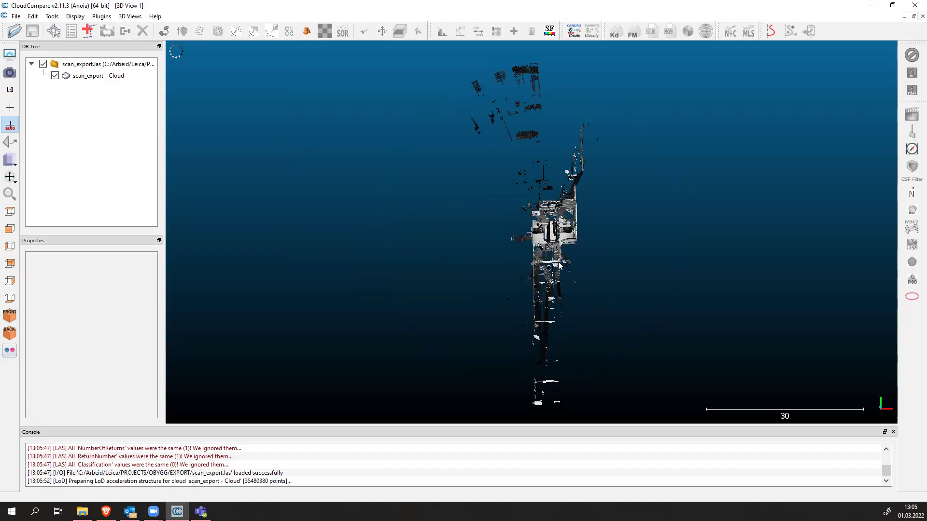
pyautogui.moveTo(549, 286); pyautogui.dragTo(485, 199)
pyautogui.moveTo(608, 243); pyautogui.dragTo(533, 239)
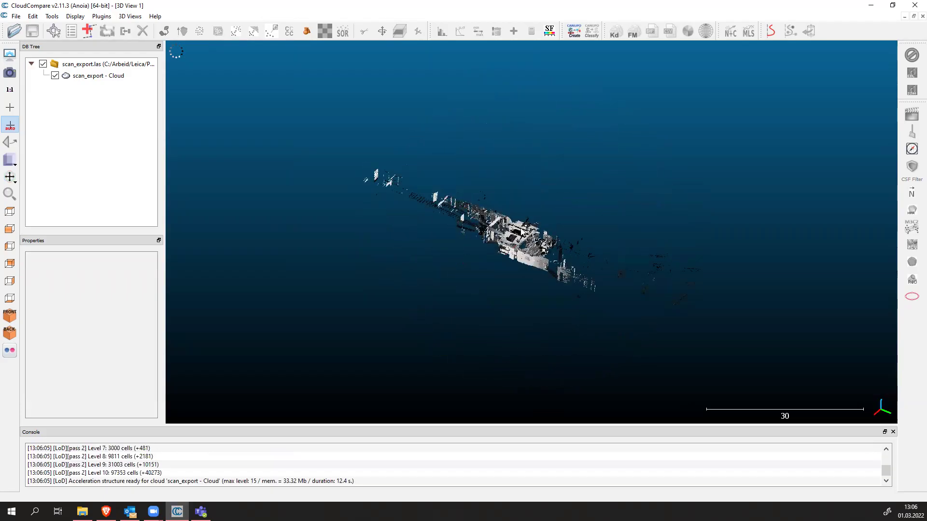
# Zoom in and out on the building, then orbit it to a near side-on view.
pyautogui.scroll(5, 522, 227)
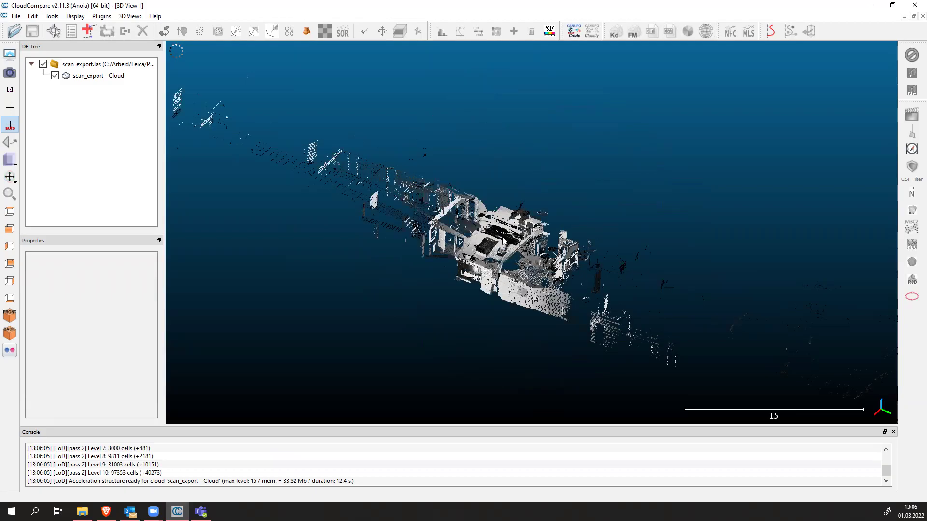
pyautogui.scroll(5, 476, 265)
pyautogui.scroll(-2, 476, 266)
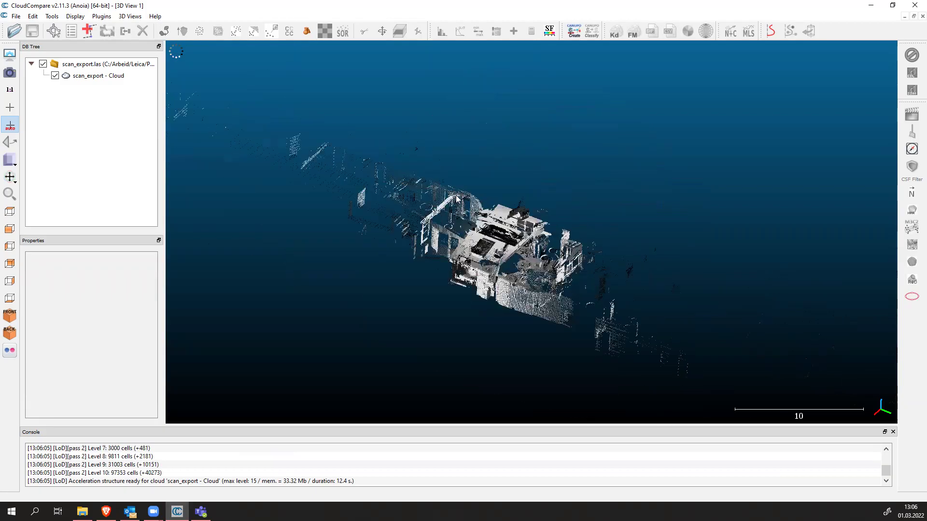
pyautogui.scroll(1, 440, 174)
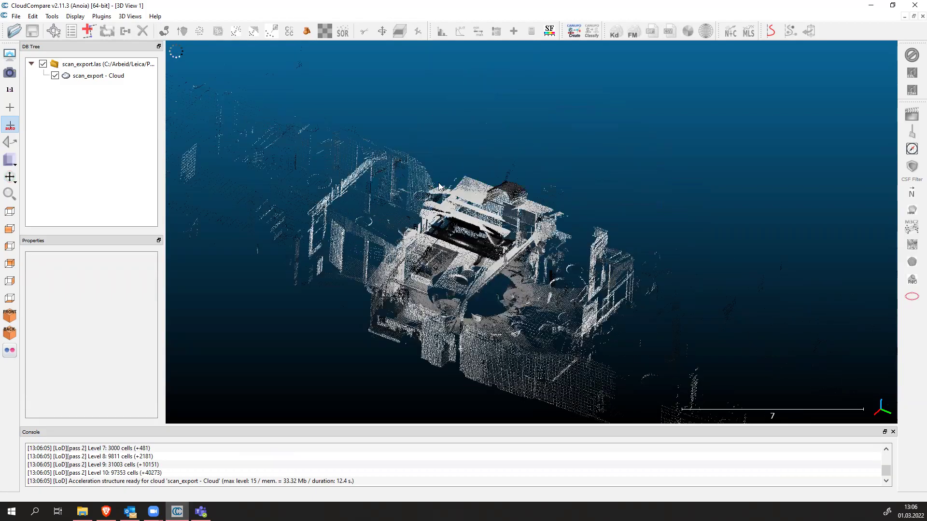
pyautogui.scroll(-1, 420, 161)
pyautogui.scroll(3, 338, 138)
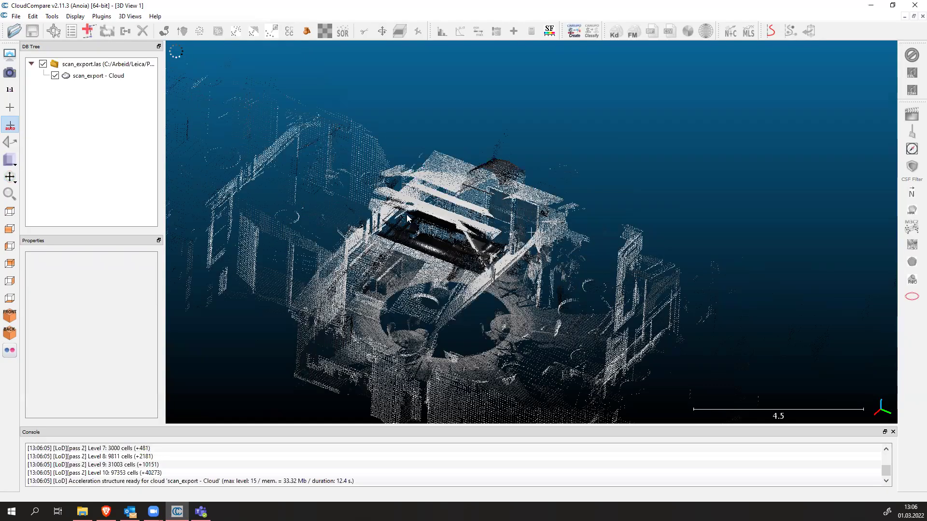
pyautogui.scroll(-4, 579, 285)
pyautogui.moveTo(669, 275); pyautogui.dragTo(546, 165)
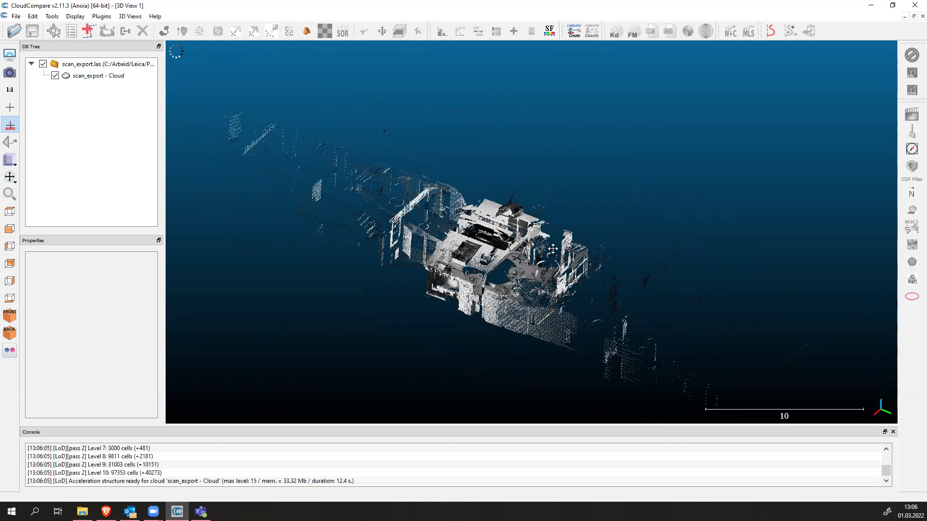
pyautogui.moveTo(553, 249); pyautogui.dragTo(613, 244)
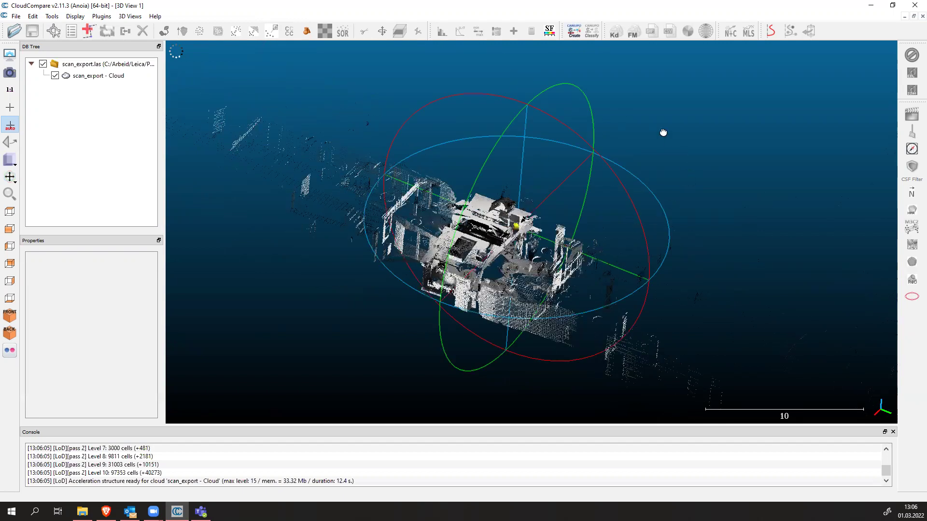
pyautogui.moveTo(663, 132); pyautogui.dragTo(269, 210)
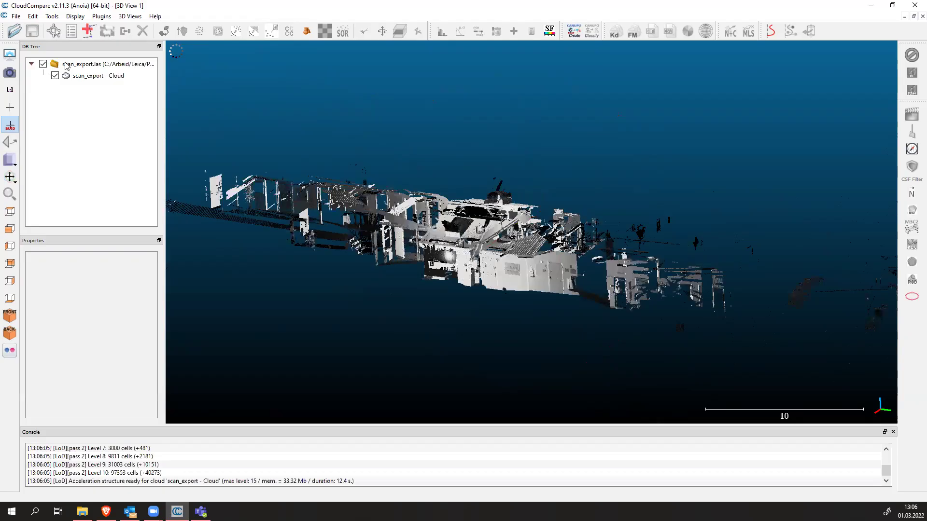
# Select the scan_export cloud to show its 24.536 × 68.678 × 7.034 box, viewing from above.
pyautogui.click(87, 76)
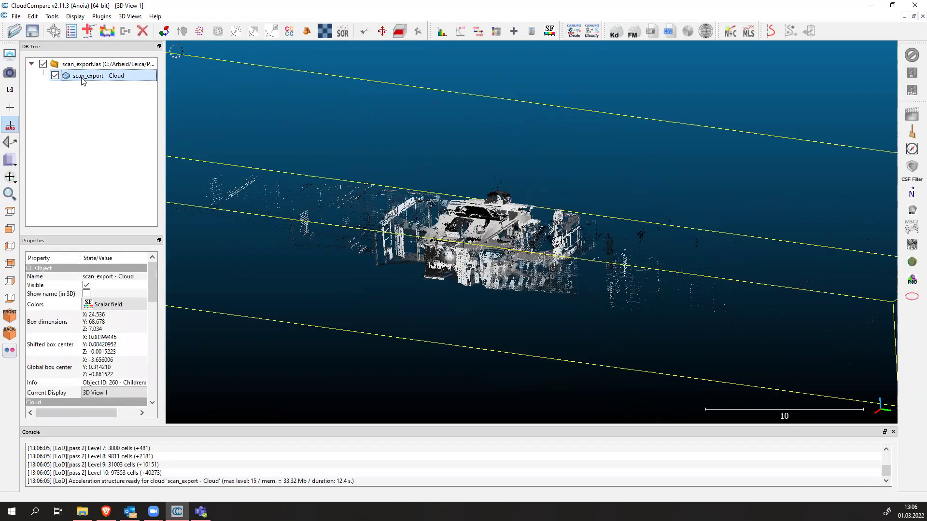
pyautogui.scroll(-2, 499, 282)
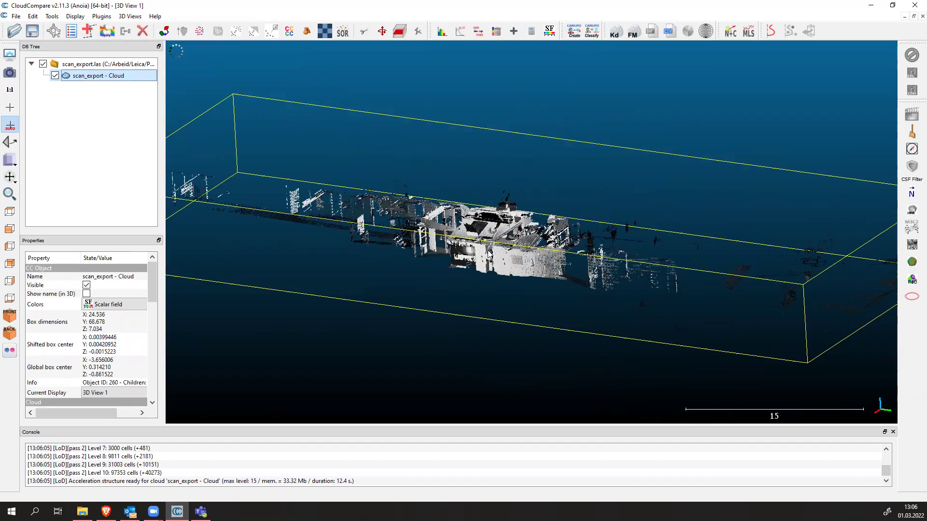
pyautogui.scroll(-2, 484, 252)
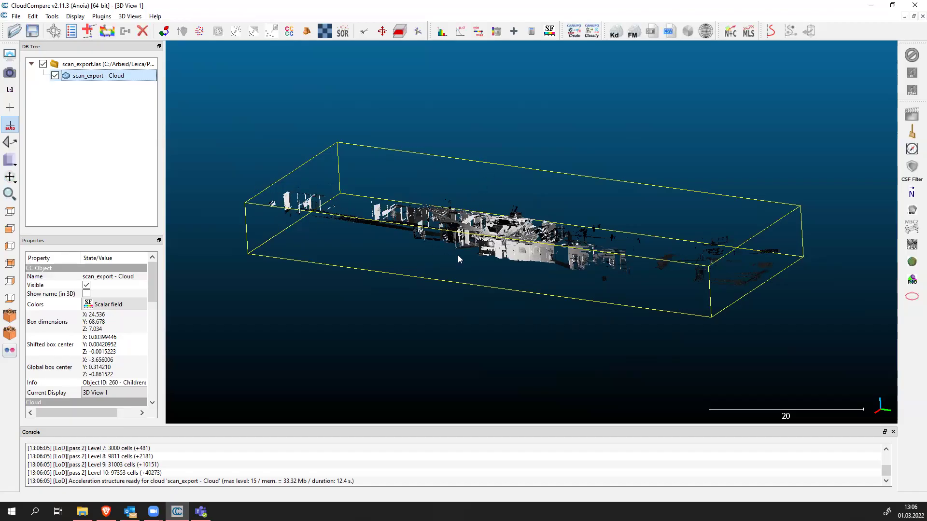
pyautogui.moveTo(483, 231); pyautogui.dragTo(410, 158)
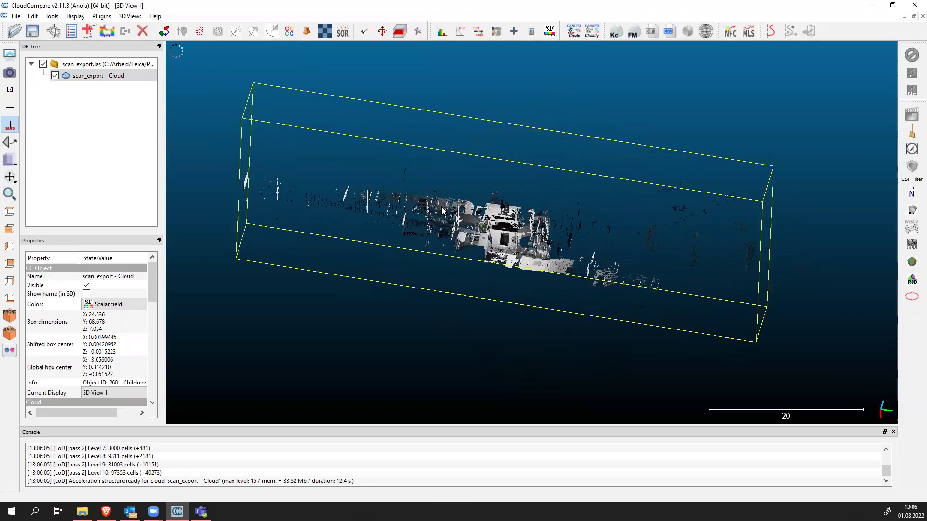
pyautogui.scroll(5, 445, 225)
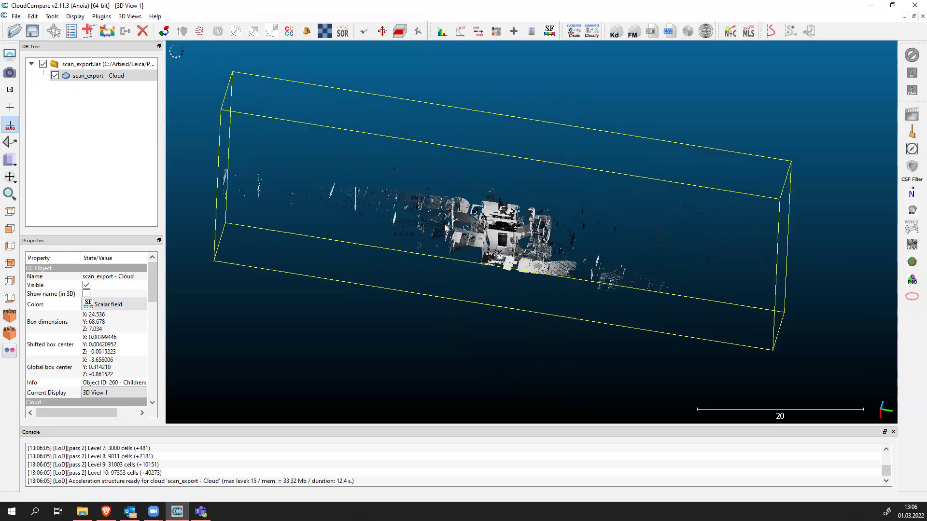
pyautogui.scroll(2, 445, 225)
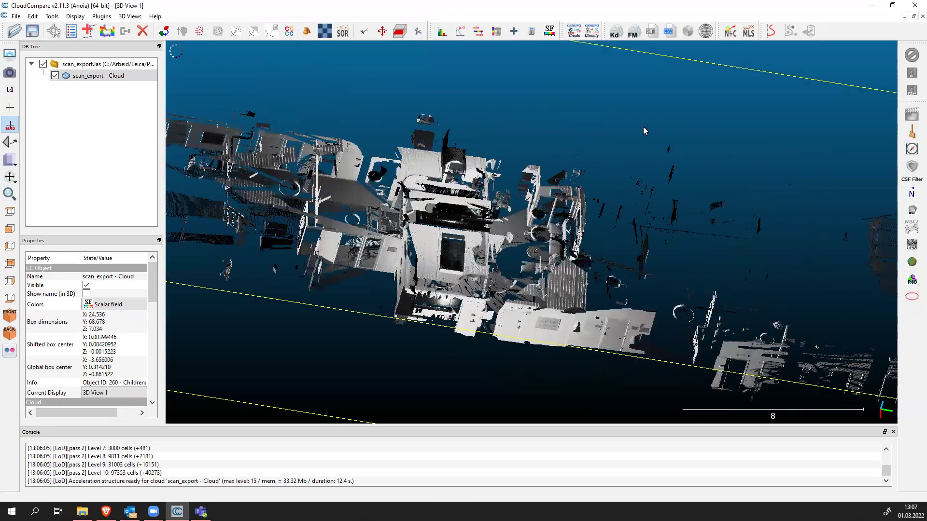
# Rotate the cloud through side-on viewpoints and zoom out.
pyautogui.moveTo(582, 269); pyautogui.dragTo(568, 173)
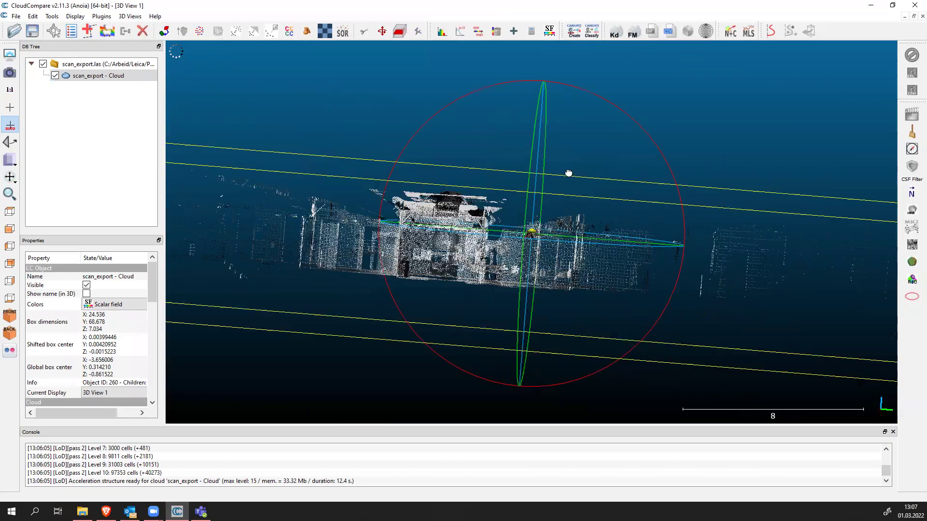
pyautogui.moveTo(405, 216); pyautogui.dragTo(554, 216)
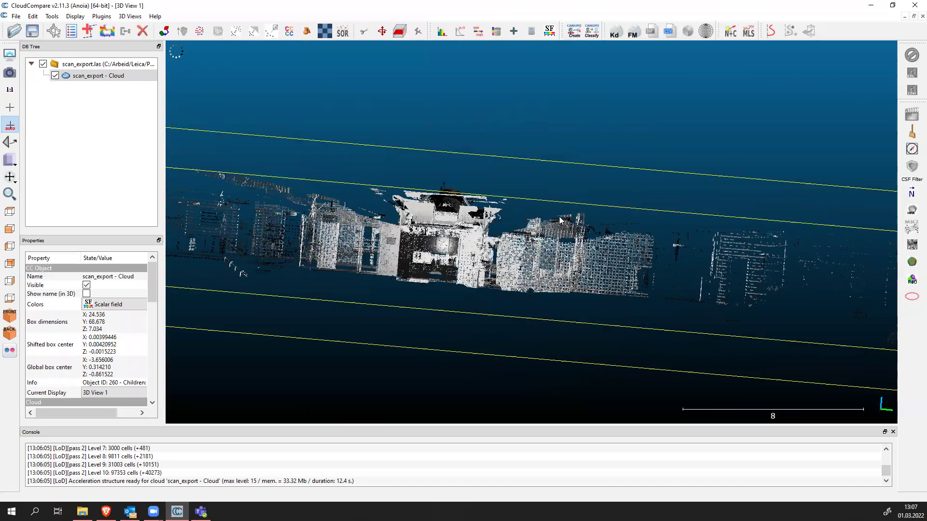
pyautogui.moveTo(472, 331); pyautogui.dragTo(525, 228)
pyautogui.scroll(-3, 484, 297)
pyautogui.scroll(-3, 525, 228)
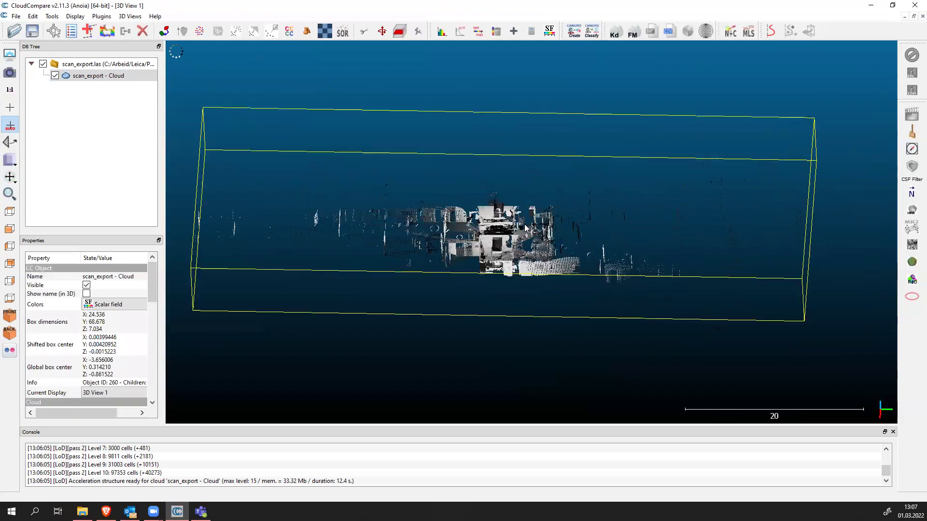
pyautogui.moveTo(444, 190); pyautogui.dragTo(463, 182)
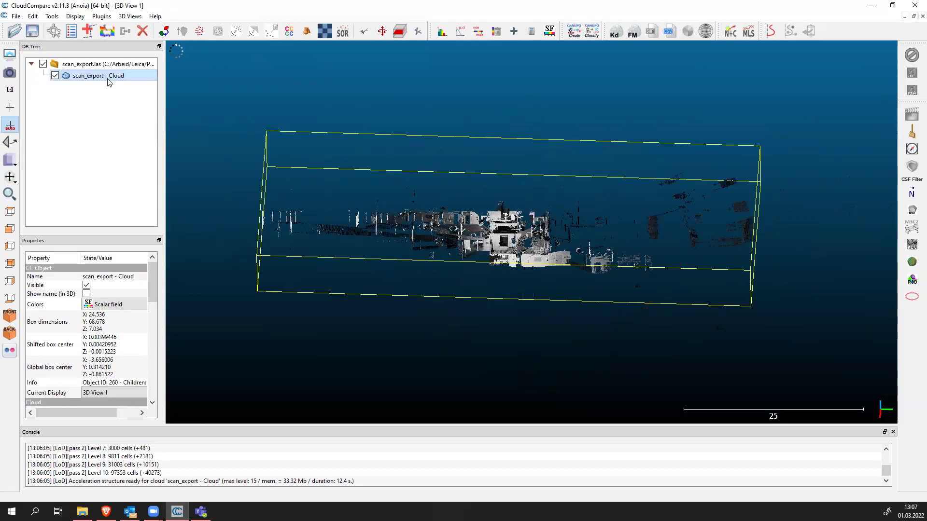
# Start saving the cloud and browse the Windows (C:) and SDHC (E:) drives.
pyautogui.click(31, 30)
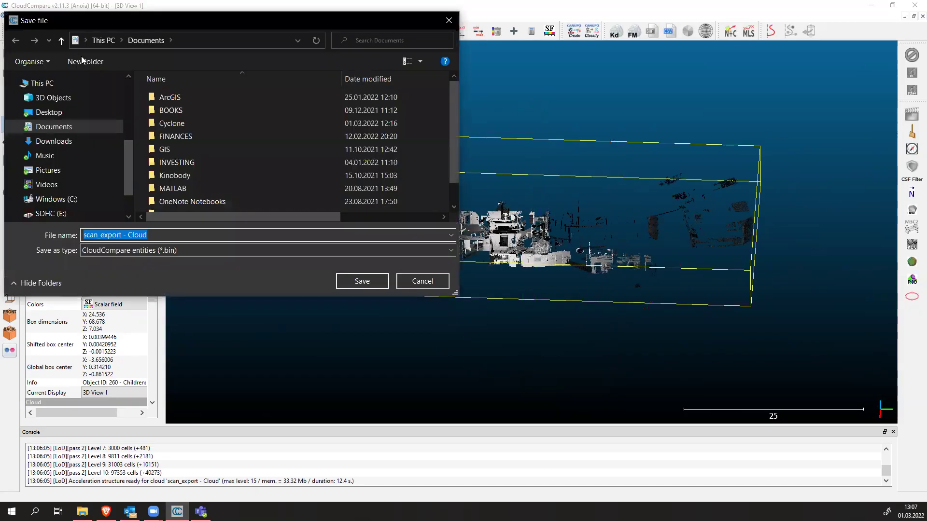
pyautogui.scroll(-2, 115, 142)
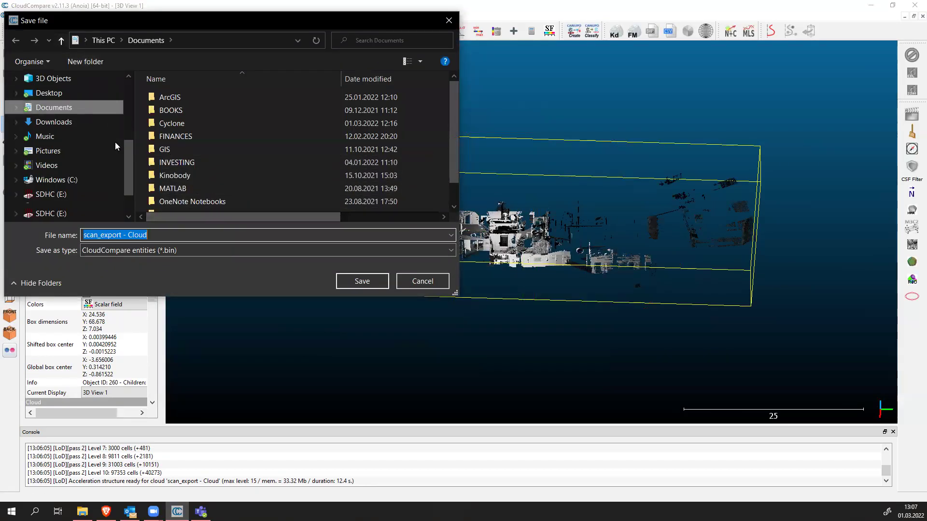
pyautogui.click(93, 154)
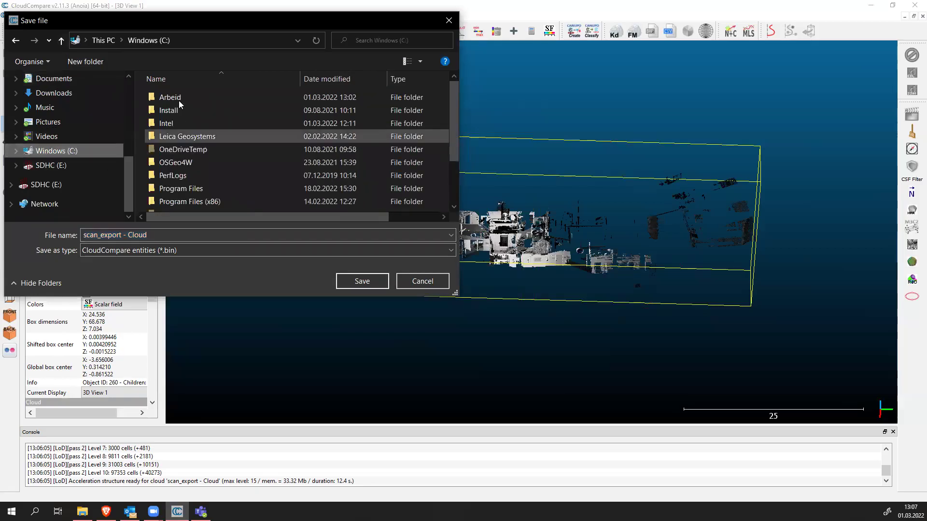
pyautogui.click(79, 186)
pyautogui.scroll(6, 73, 193)
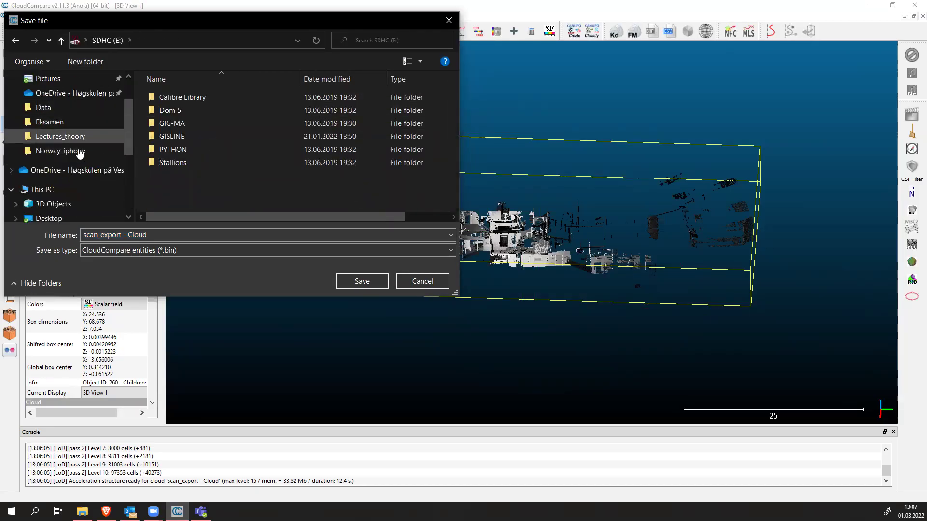
pyautogui.scroll(2, 71, 192)
pyautogui.scroll(-3, 76, 144)
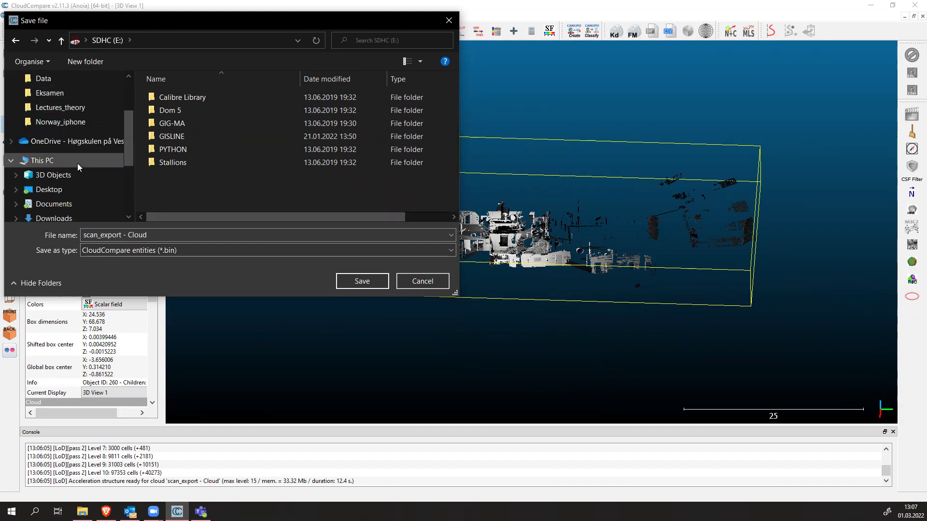
pyautogui.scroll(-1, 80, 172)
# Navigate through This PC to C:\Arbeid\Leica in the Save dialog.
pyautogui.click(56, 103)
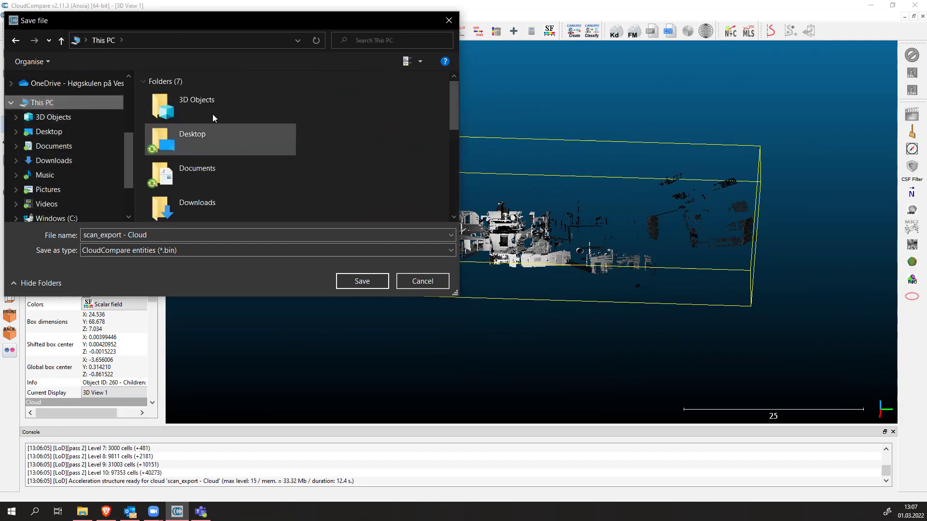
pyautogui.scroll(-2, 210, 145)
pyautogui.doubleClick(231, 127)
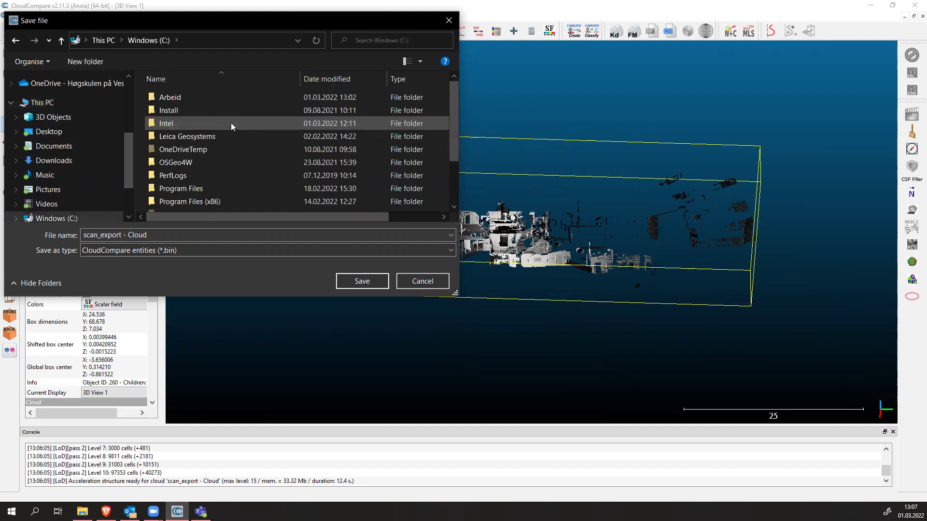
pyautogui.doubleClick(177, 97)
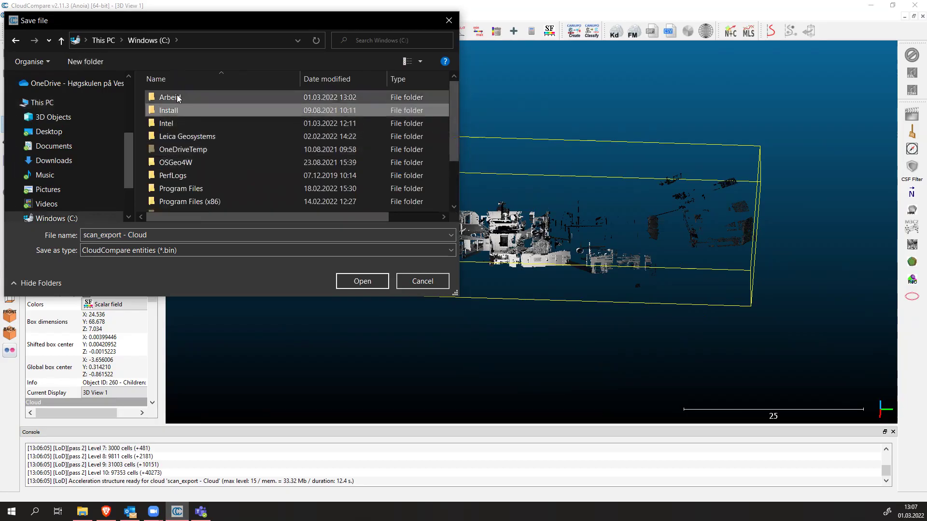
pyautogui.scroll(-1, 196, 169)
pyautogui.doubleClick(192, 190)
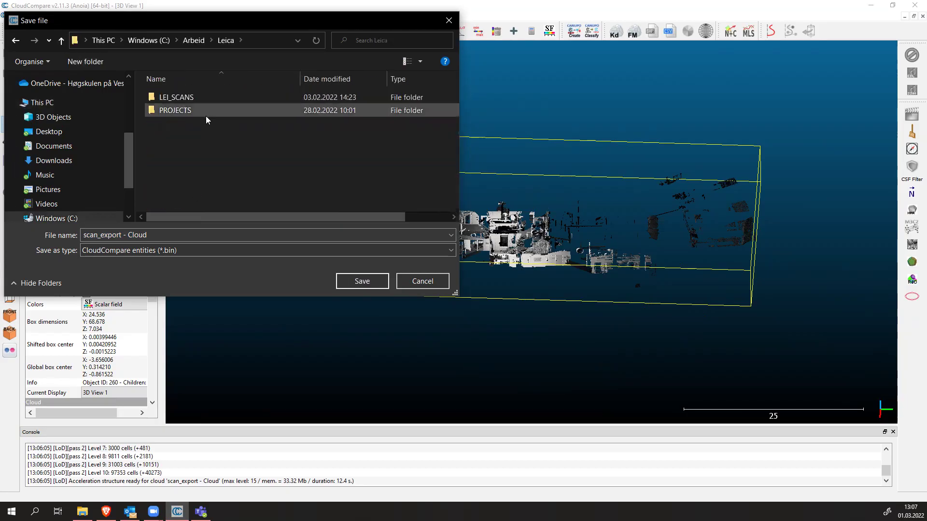
# Create a new folder named CloudCompare inside Leica and open it.
pyautogui.rightClick(192, 147)
pyautogui.moveTo(180, 271)
pyautogui.click(212, 272)
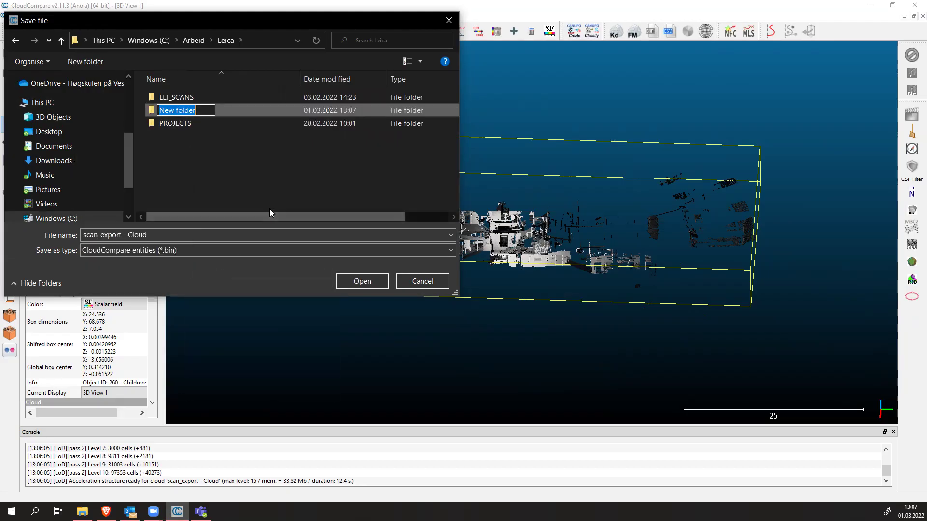
pyautogui.write('CloudCompatr')
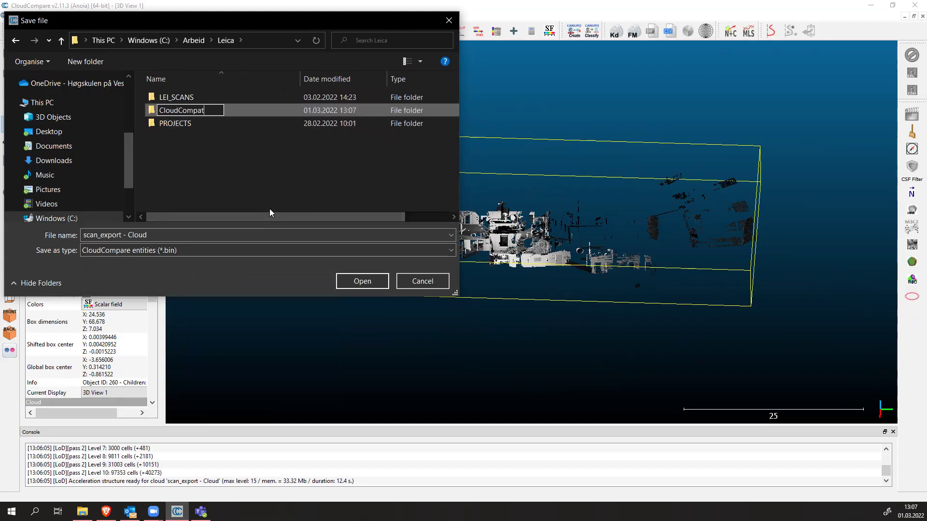
pyautogui.press('BackSpace')
pyautogui.press('BackSpace')
pyautogui.write('re')
pyautogui.press('Return')
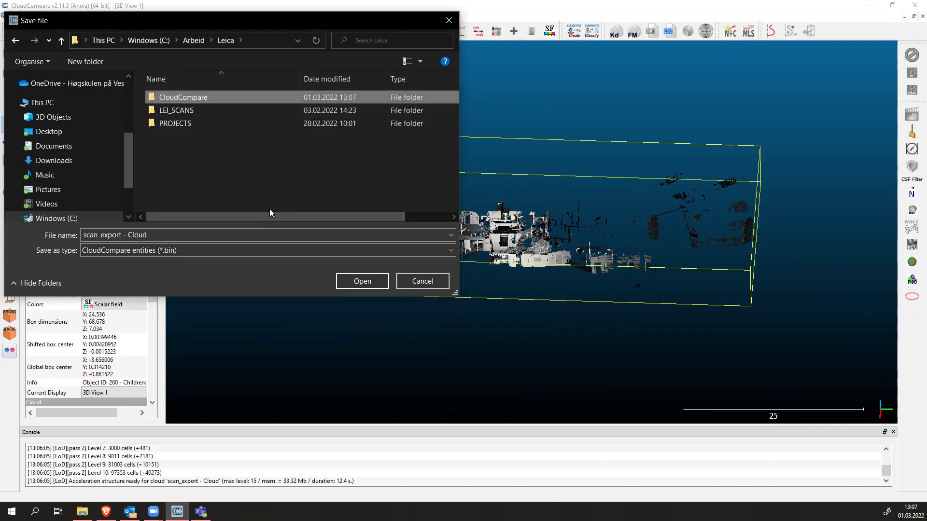
pyautogui.doubleClick(190, 97)
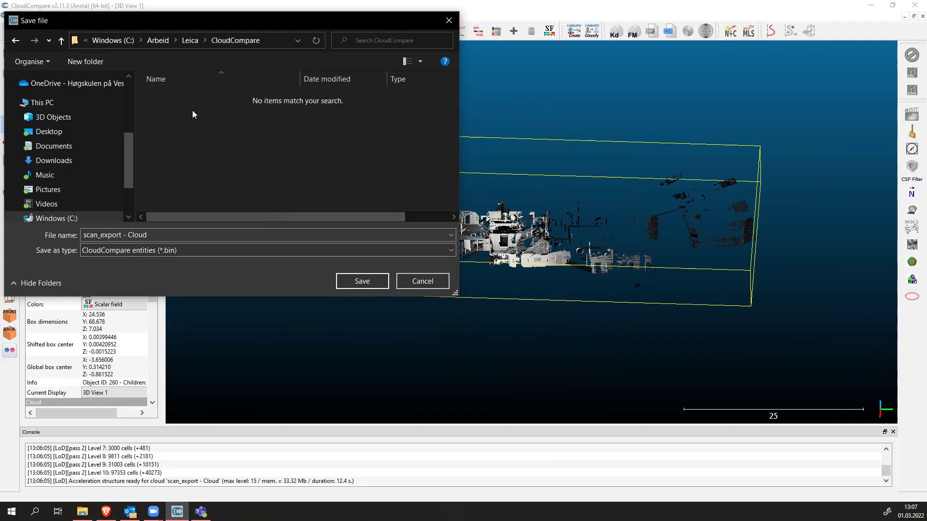
# Save the cloud as Cleaning_point_cloud.bin in the CloudCompare folder.
pyautogui.click(266, 249)
pyautogui.click(259, 235)
pyautogui.press('BackSpace')
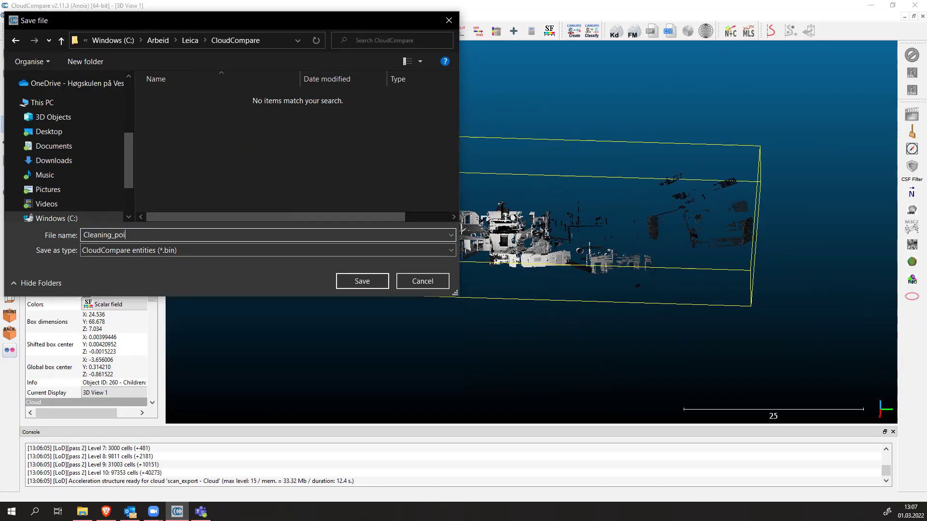
pyautogui.write('Cleaning_point_cloud')
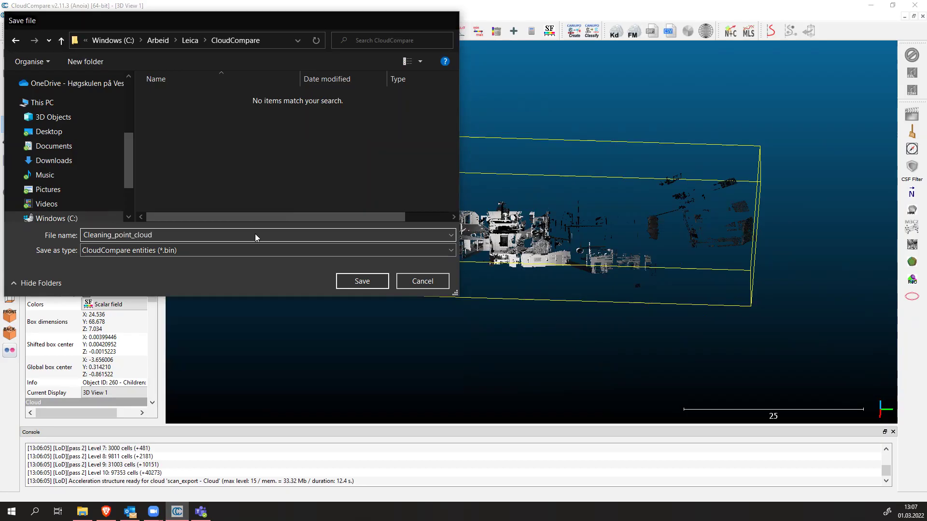
pyautogui.press('Return')
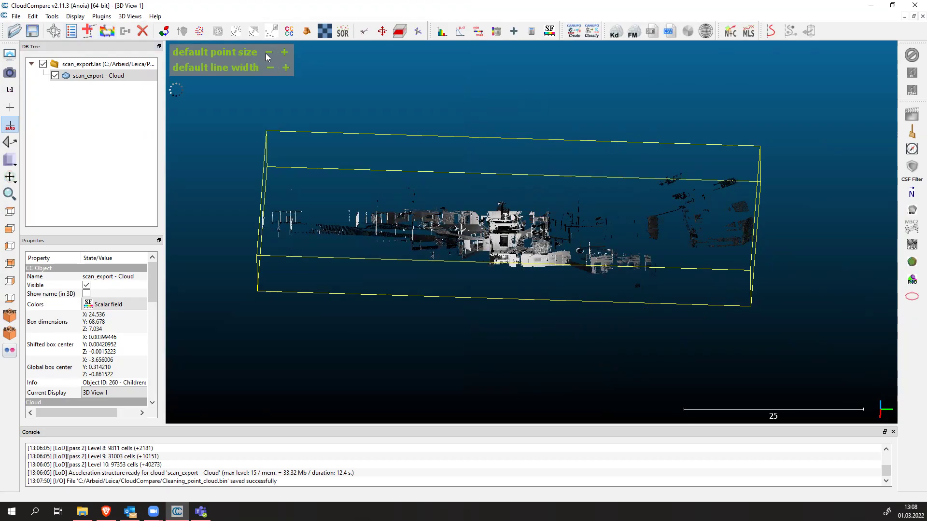
# Zoom in and raise the default point size, then bring it back down to 2.
pyautogui.scroll(2, 276, 54)
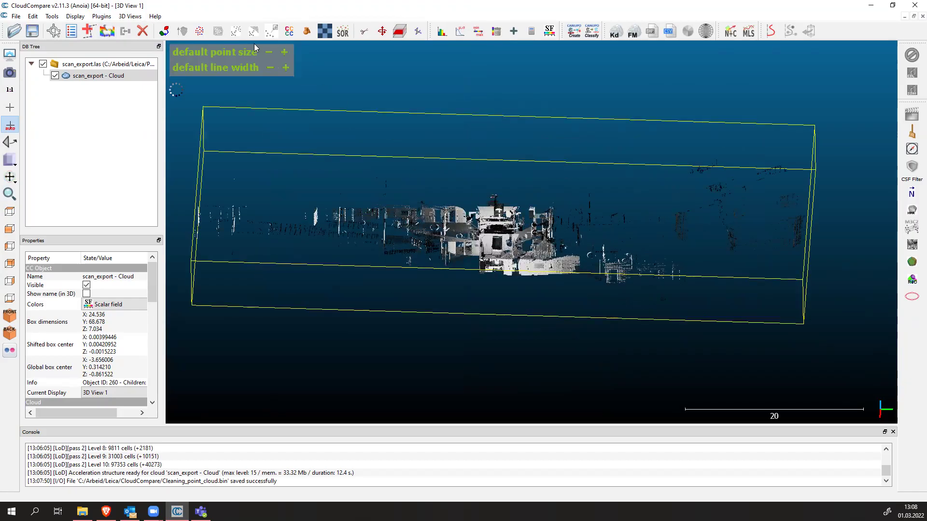
pyautogui.click(284, 52)
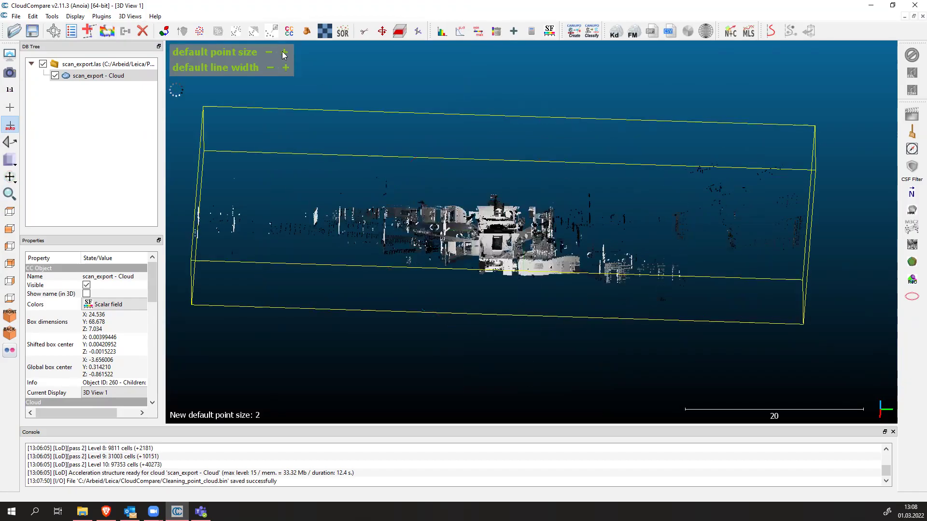
pyautogui.click(284, 52)
pyautogui.click(283, 53)
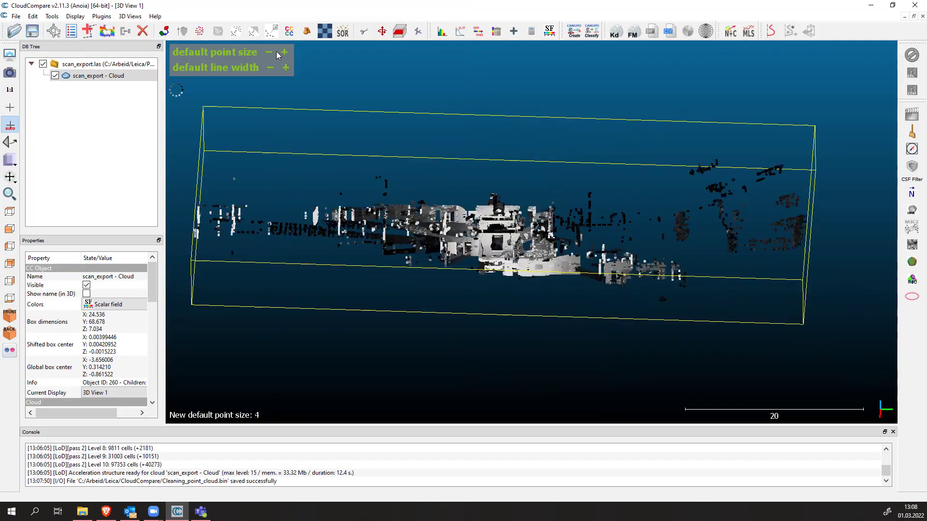
pyautogui.click(269, 51)
pyautogui.click(268, 50)
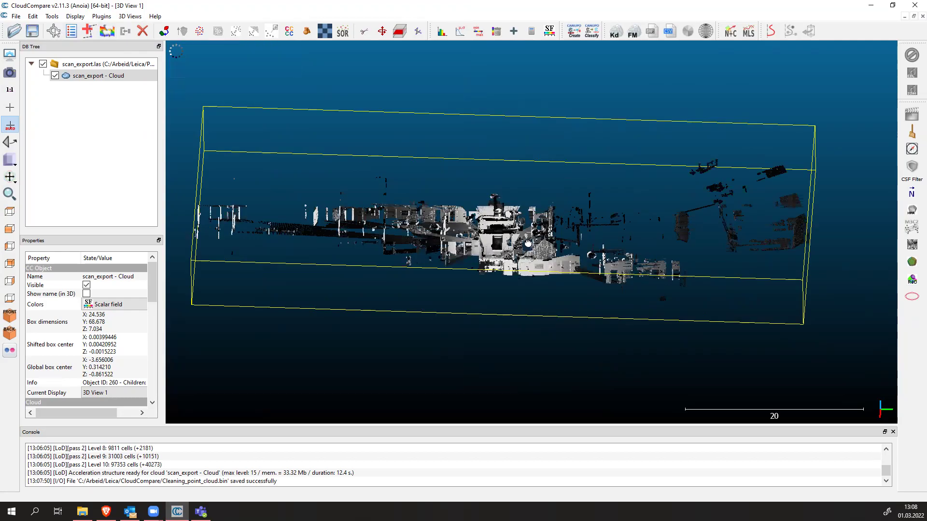
# Widen the DB Tree and Properties panels so the cloud's full file path is readable.
pyautogui.moveTo(527, 243); pyautogui.dragTo(504, 203)
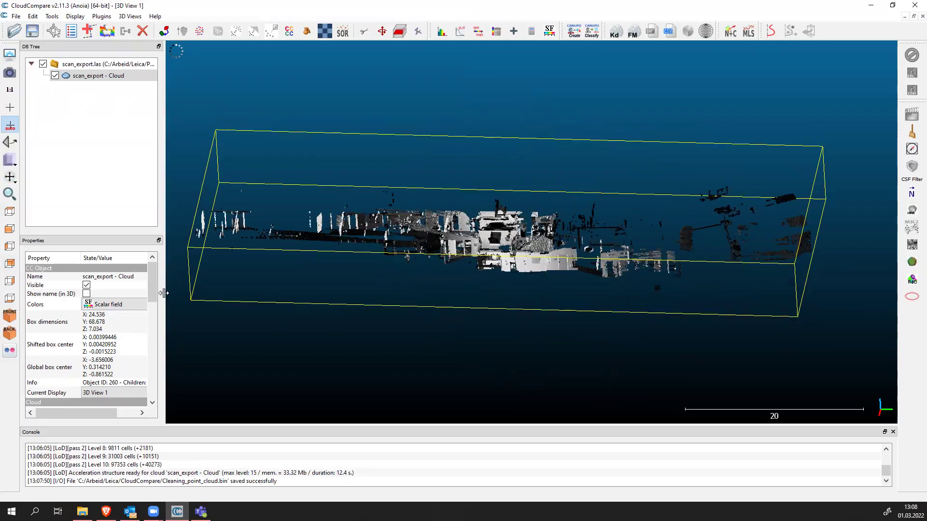
pyautogui.moveTo(164, 294); pyautogui.dragTo(195, 292)
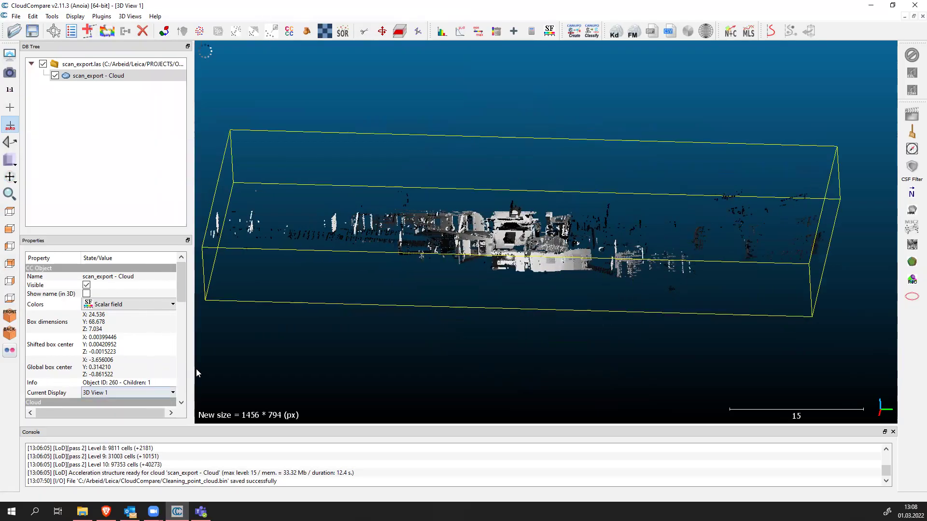
pyautogui.moveTo(192, 362); pyautogui.dragTo(231, 355)
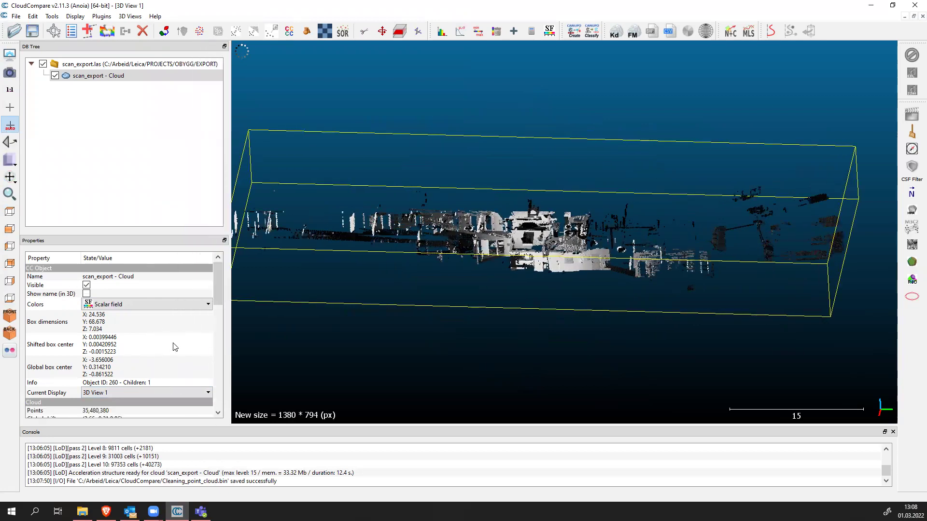
pyautogui.scroll(-5, 175, 347)
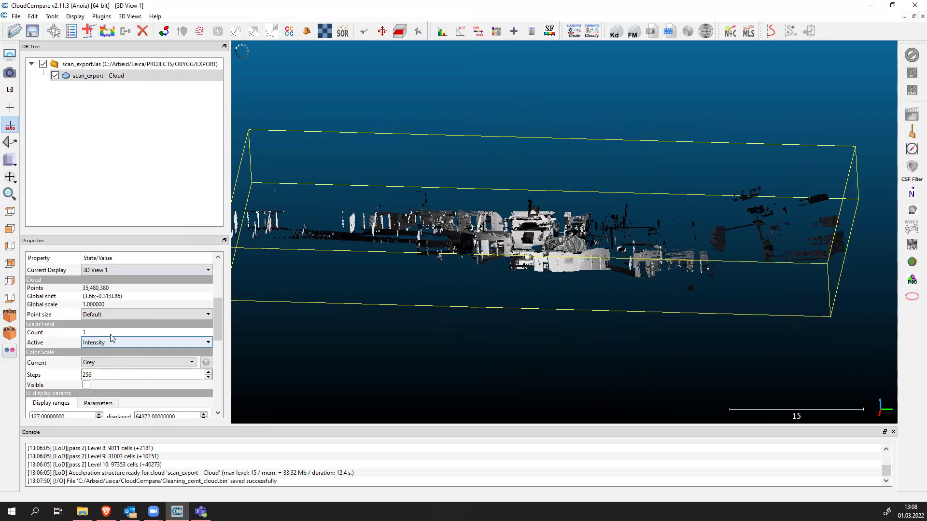
pyautogui.scroll(-3, 110, 337)
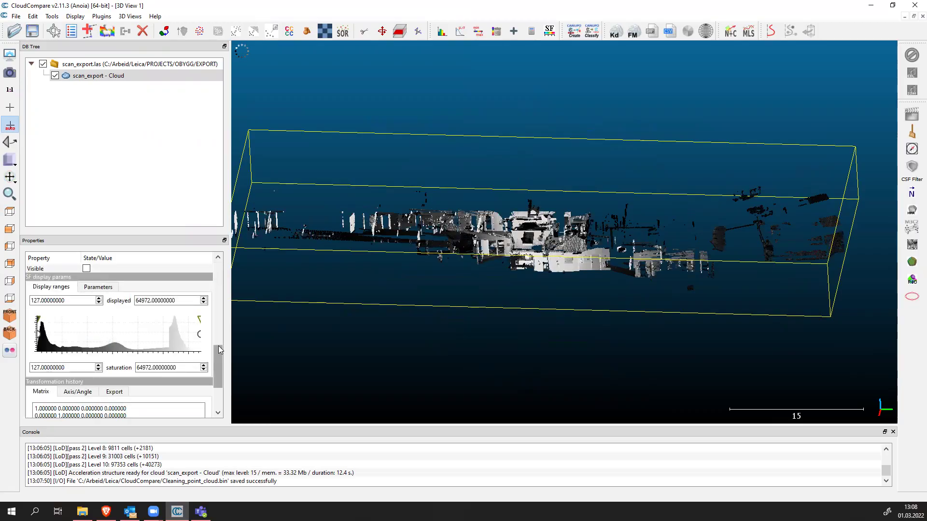
pyautogui.moveTo(220, 348); pyautogui.dragTo(218, 268)
# Keep the cloud's Colors setting on Scalar field (Intensity, Grey scale).
pyautogui.click(111, 305)
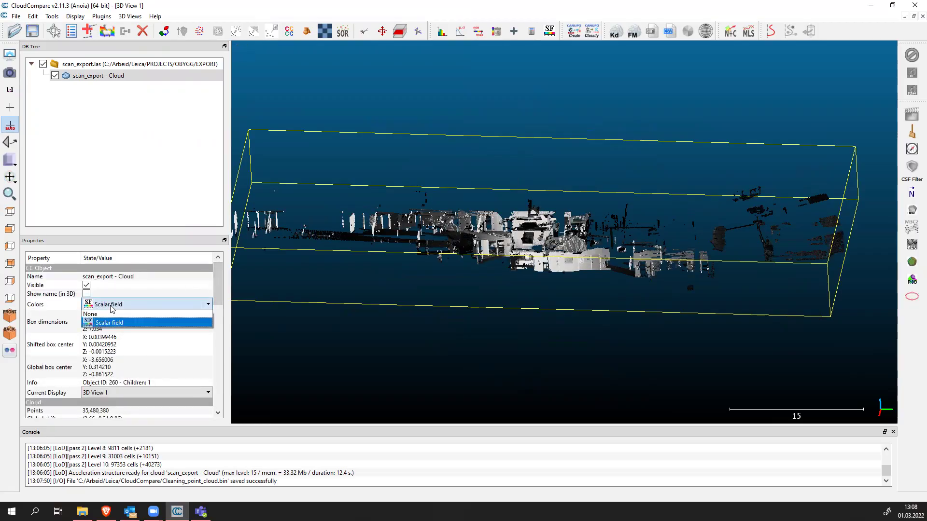
pyautogui.click(112, 322)
pyautogui.click(112, 307)
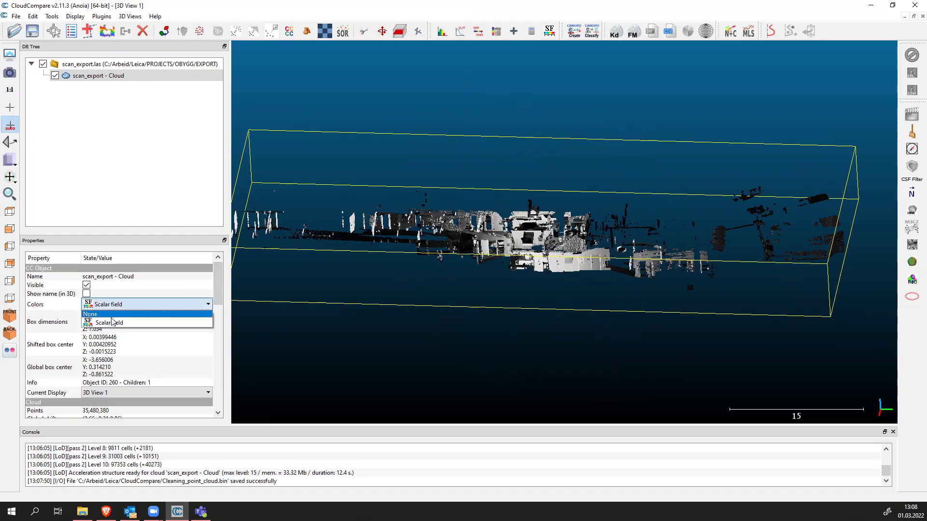
pyautogui.click(112, 321)
pyautogui.scroll(-4, 120, 344)
pyautogui.scroll(1, 130, 373)
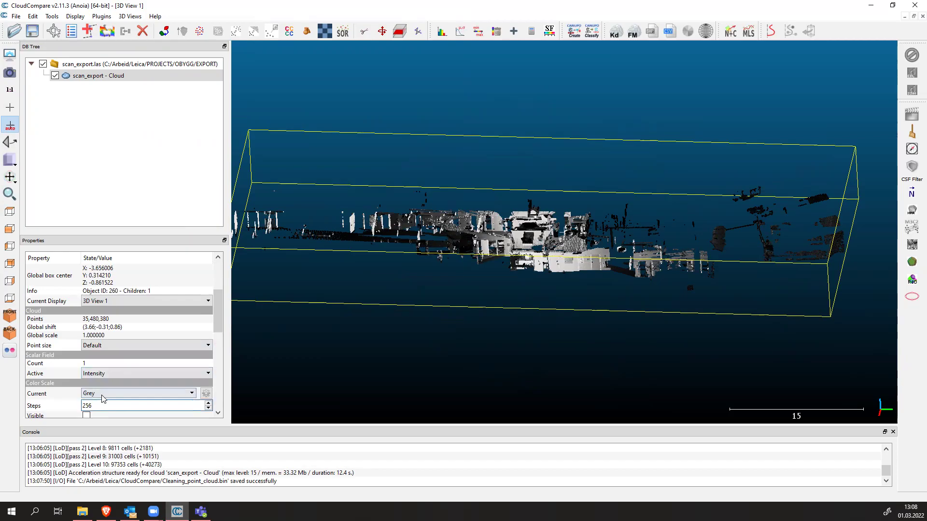
# Change the Intensity colour scale from Grey to Blue>Green>Yellow>Red.
pyautogui.click(179, 394)
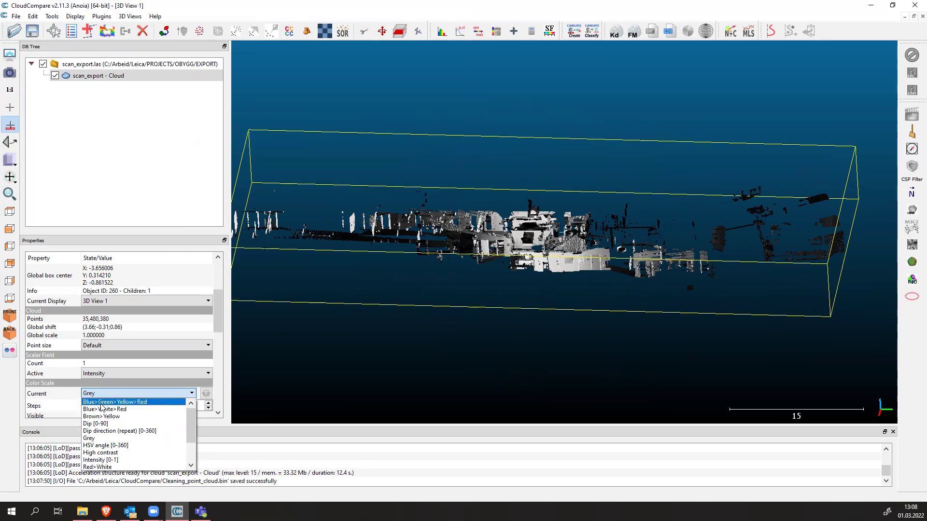
pyautogui.press('Escape')
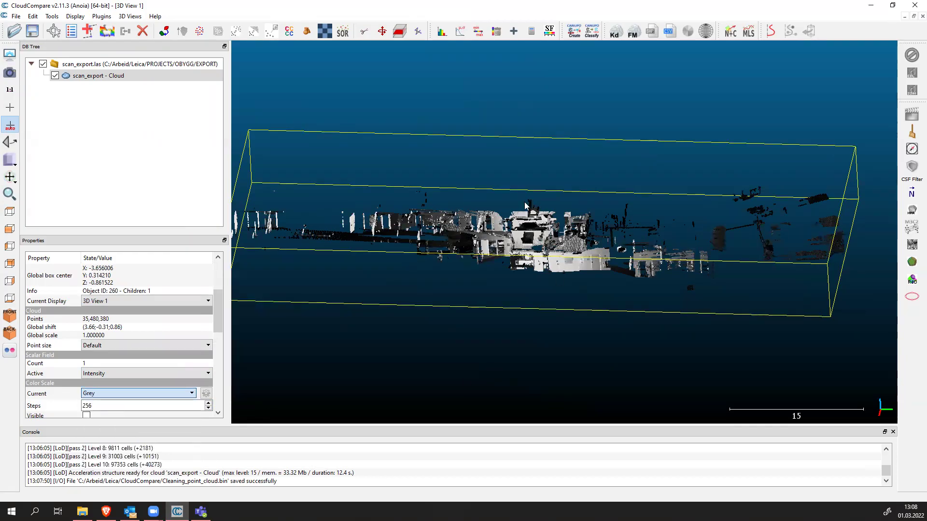
pyautogui.press('Down')
# Orbit and zoom around the coloured building from oblique, top-down and side-on angles.
pyautogui.moveTo(537, 258); pyautogui.dragTo(493, 259)
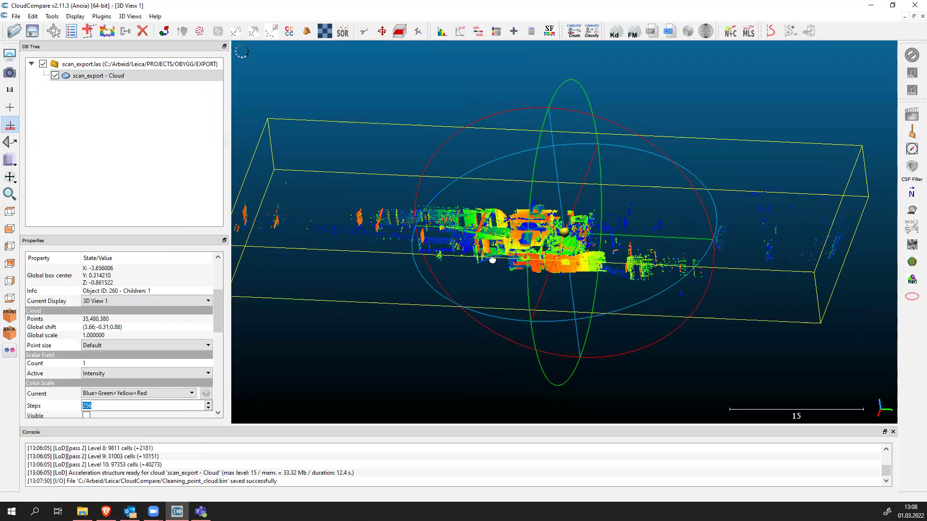
pyautogui.moveTo(431, 209); pyautogui.dragTo(653, 245)
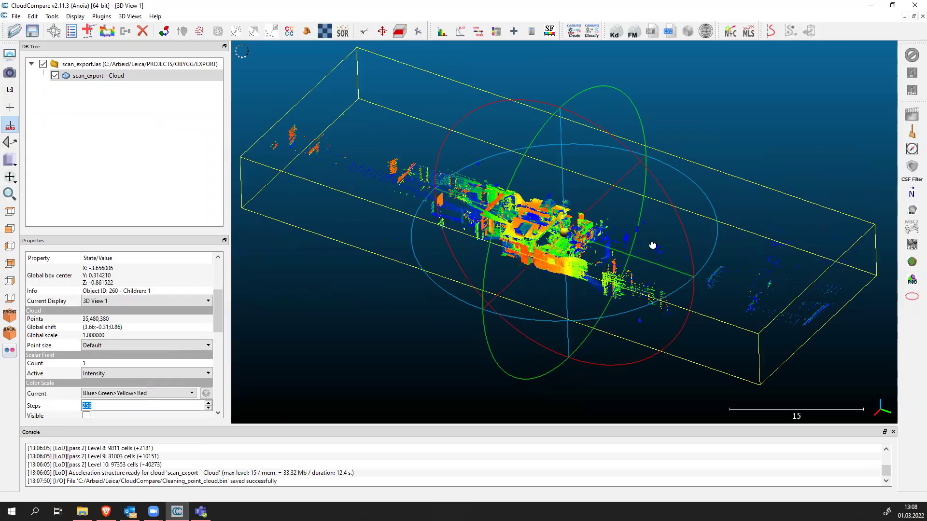
pyautogui.scroll(5, 547, 248)
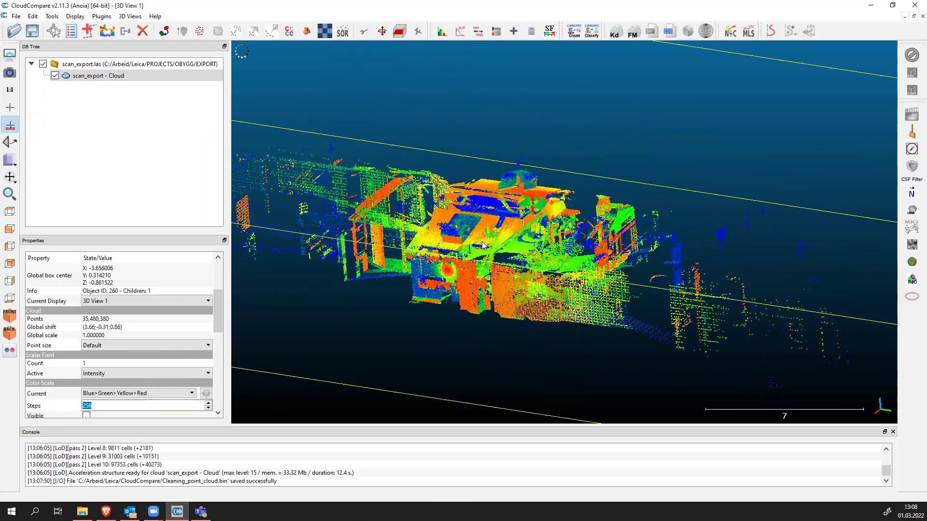
pyautogui.scroll(2, 527, 250)
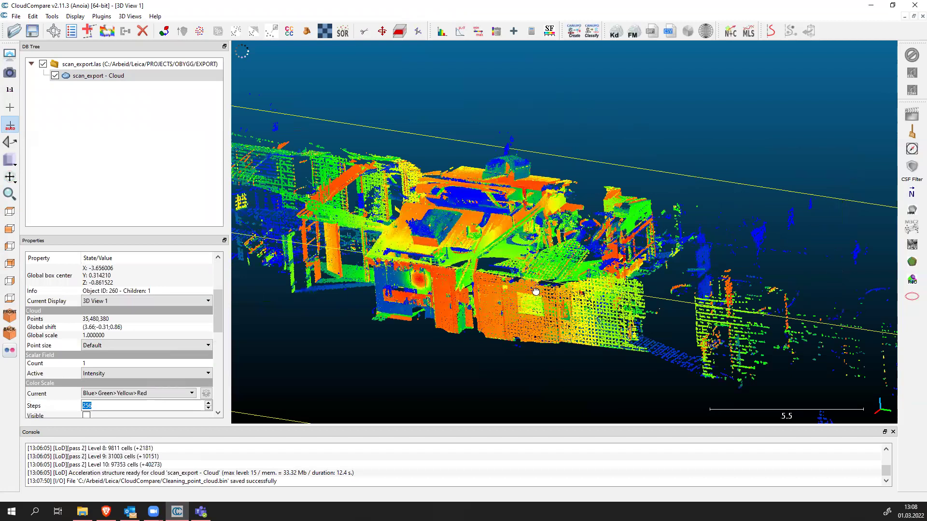
pyautogui.moveTo(571, 194); pyautogui.dragTo(477, 240)
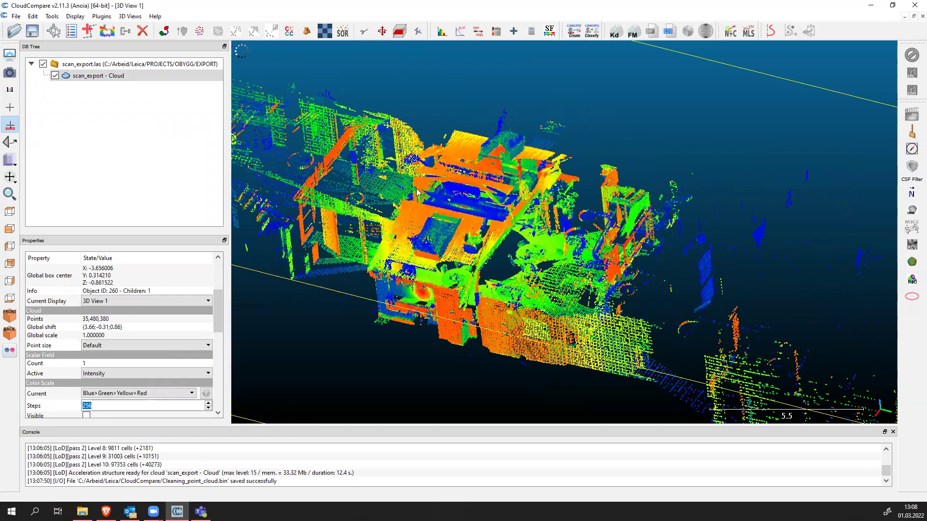
pyautogui.moveTo(405, 176); pyautogui.dragTo(380, 212)
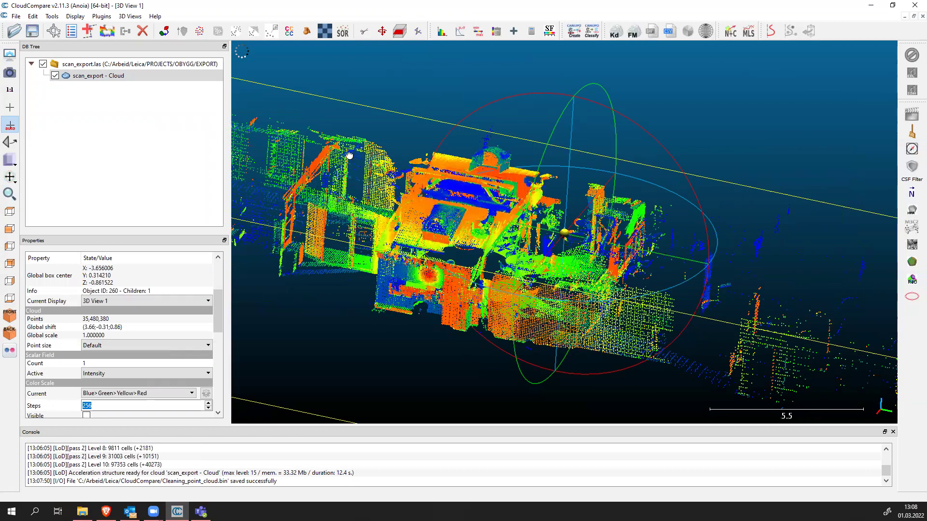
pyautogui.moveTo(349, 156); pyautogui.dragTo(347, 141)
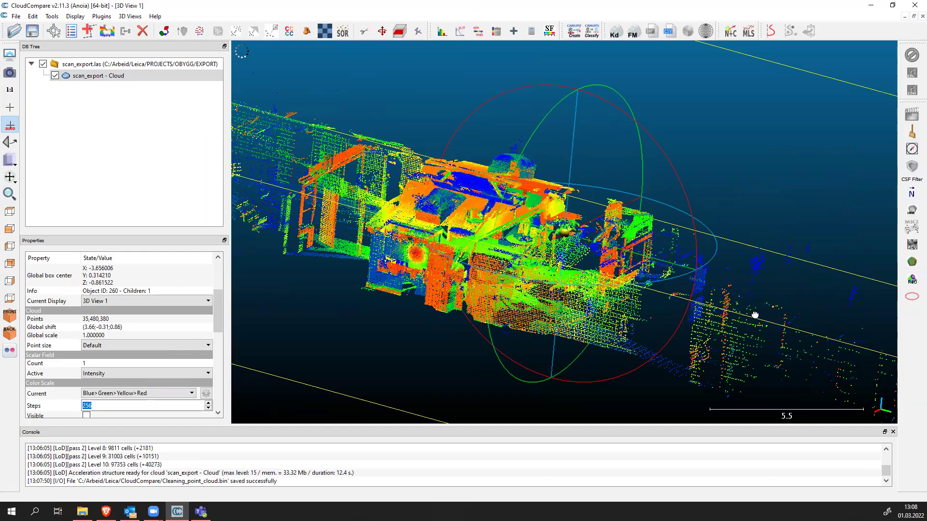
pyautogui.moveTo(755, 316); pyautogui.dragTo(679, 220)
pyautogui.moveTo(496, 231); pyautogui.dragTo(356, 175)
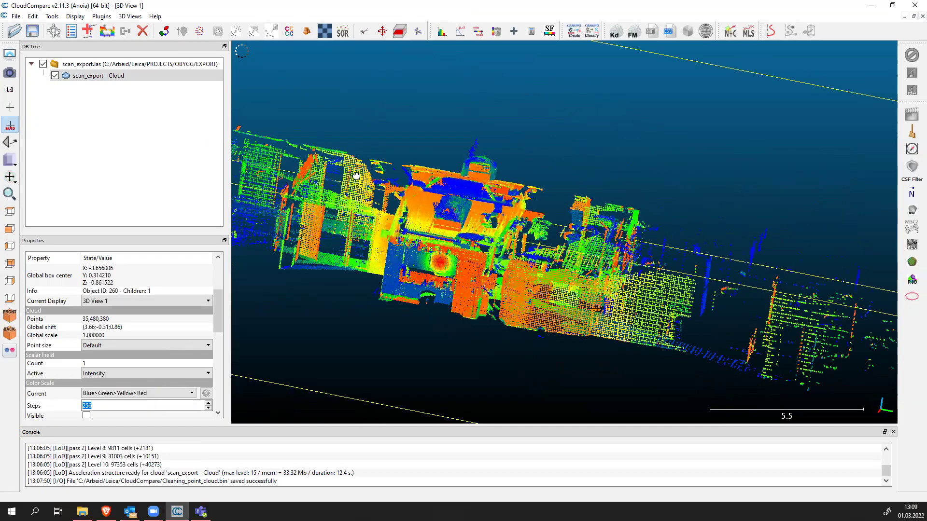
pyautogui.scroll(-3, 538, 230)
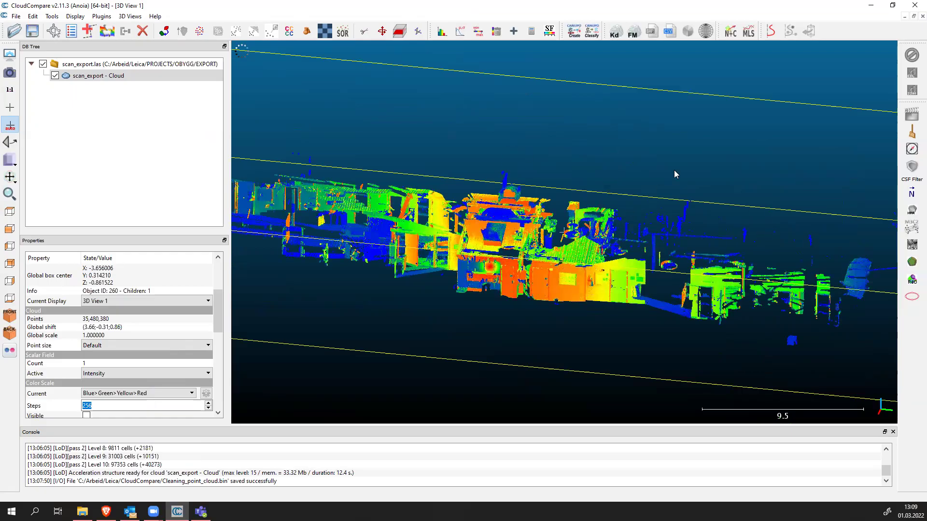
# Start the Cross Section tool and pull the clipping box's left face inward.
pyautogui.click(398, 36)
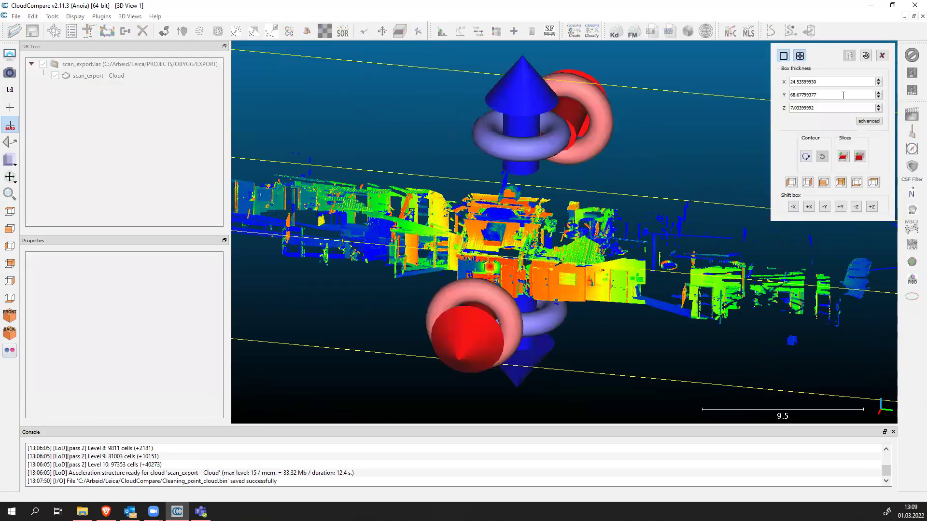
pyautogui.scroll(-1, 503, 220)
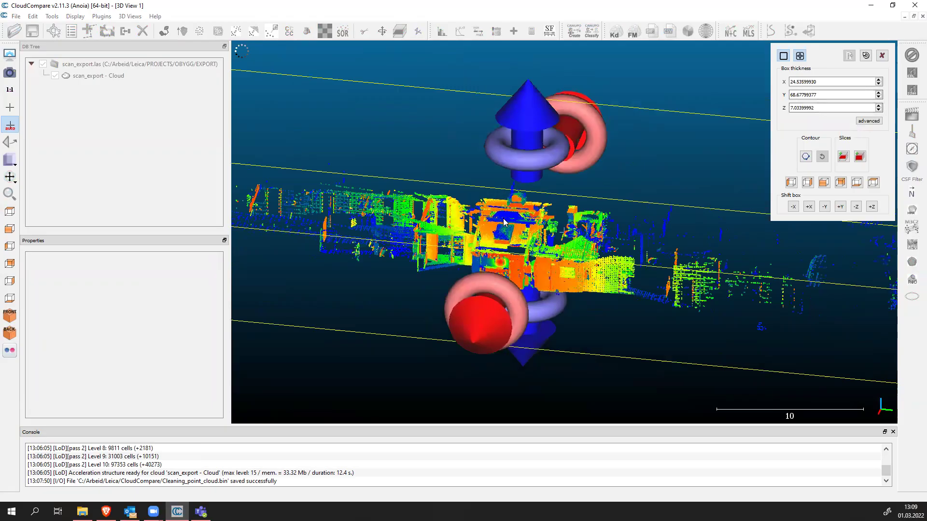
pyautogui.scroll(-4, 504, 221)
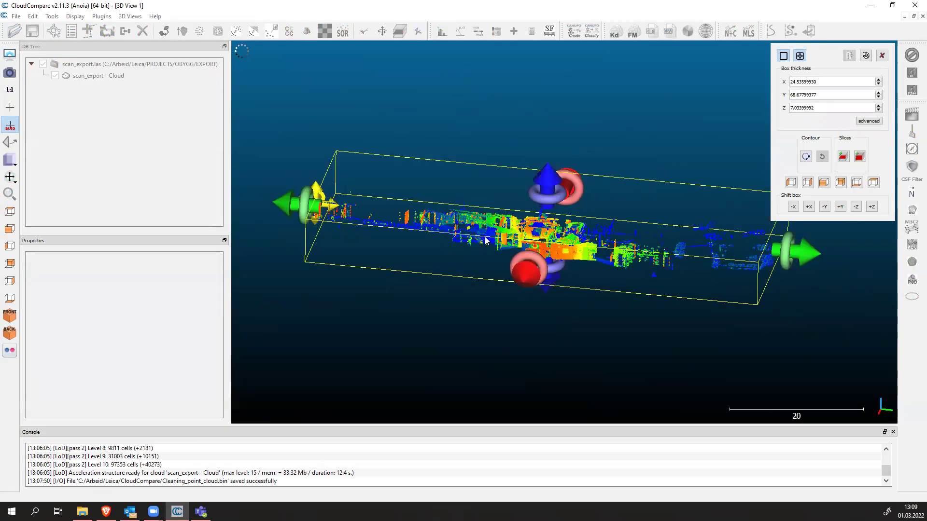
pyautogui.scroll(-2, 456, 238)
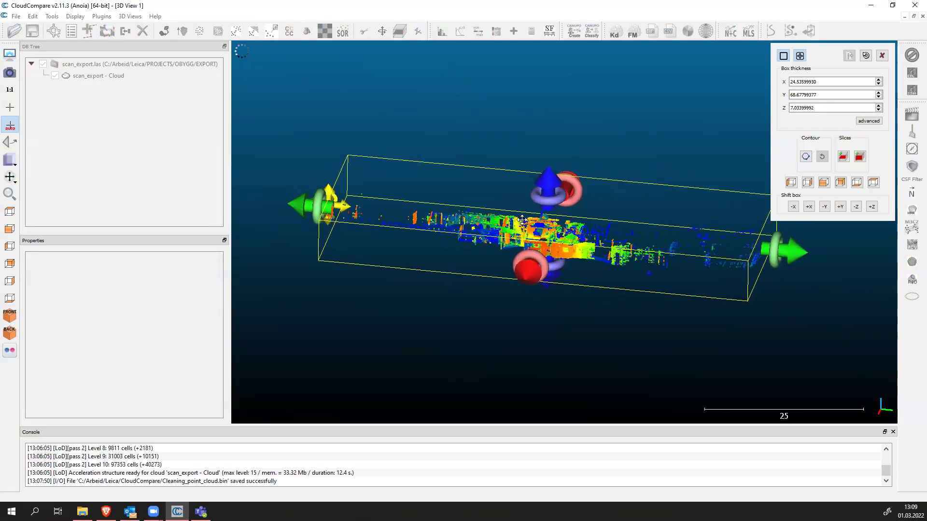
pyautogui.moveTo(441, 242); pyautogui.dragTo(461, 274)
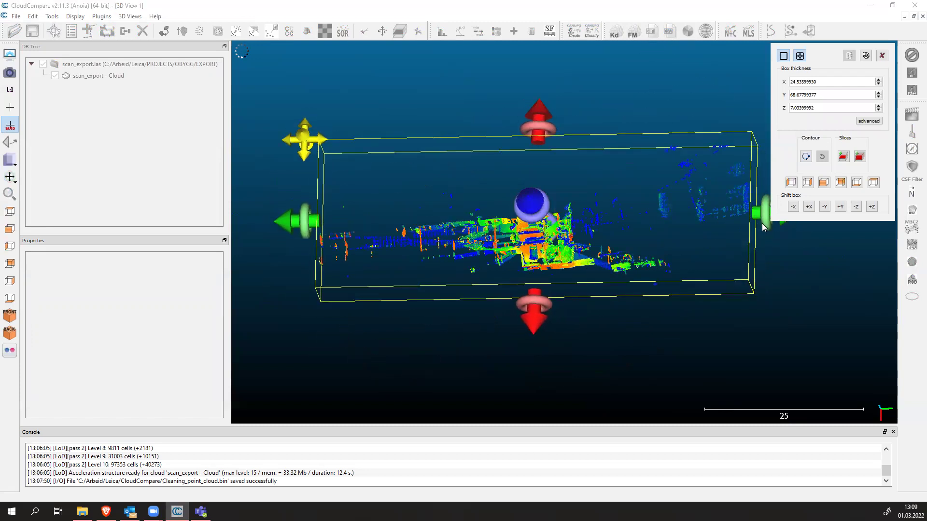
pyautogui.moveTo(288, 225); pyautogui.dragTo(524, 249)
# Orbit around the clipped building and nudge the box's left face further inward.
pyautogui.scroll(5, 465, 278)
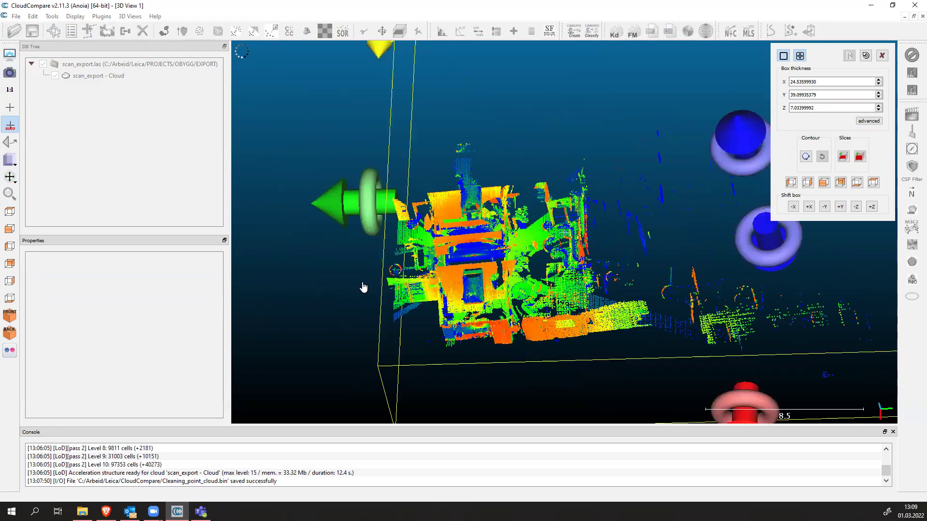
pyautogui.scroll(2, 364, 287)
pyautogui.moveTo(435, 163); pyautogui.dragTo(387, 257)
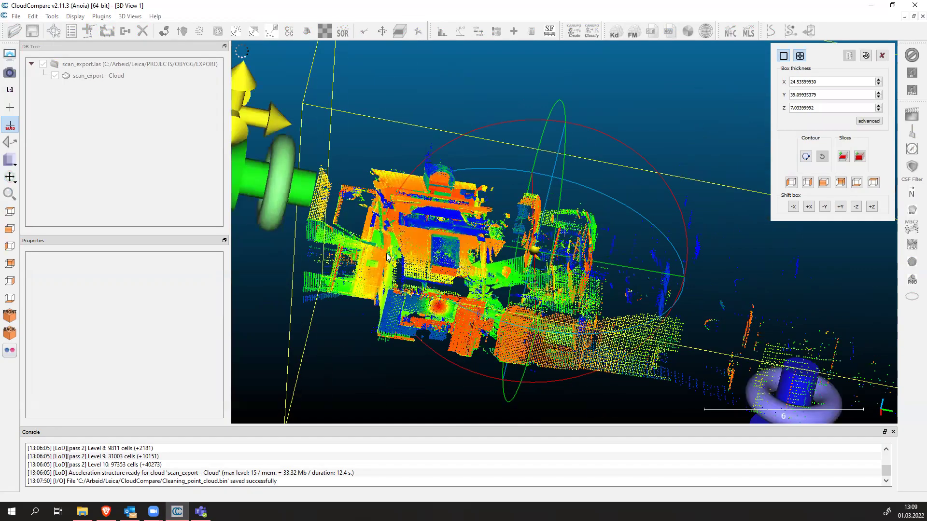
pyautogui.moveTo(321, 190); pyautogui.dragTo(339, 241)
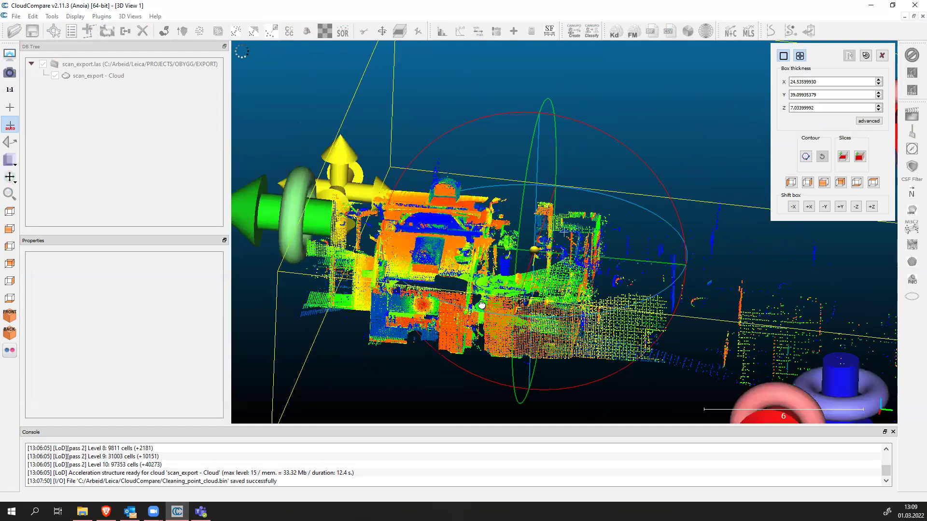
pyautogui.moveTo(482, 305); pyautogui.dragTo(558, 289)
pyautogui.moveTo(612, 248); pyautogui.dragTo(590, 252)
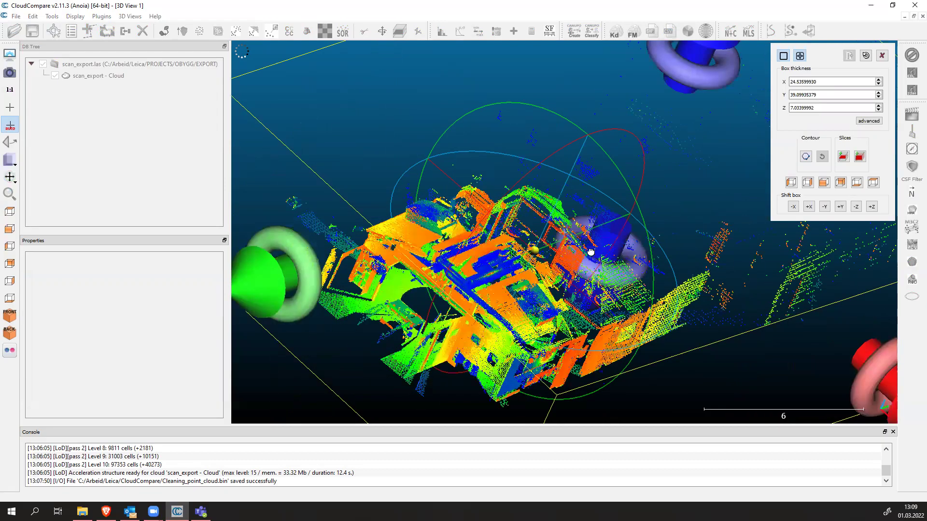
pyautogui.moveTo(347, 273); pyautogui.dragTo(295, 248)
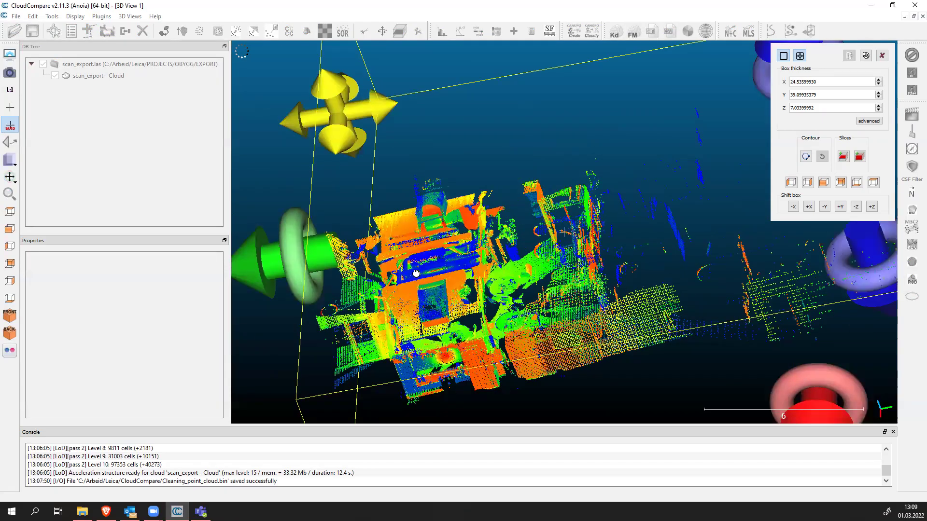
pyautogui.moveTo(436, 275); pyautogui.dragTo(443, 276)
pyautogui.moveTo(529, 314); pyautogui.dragTo(366, 317)
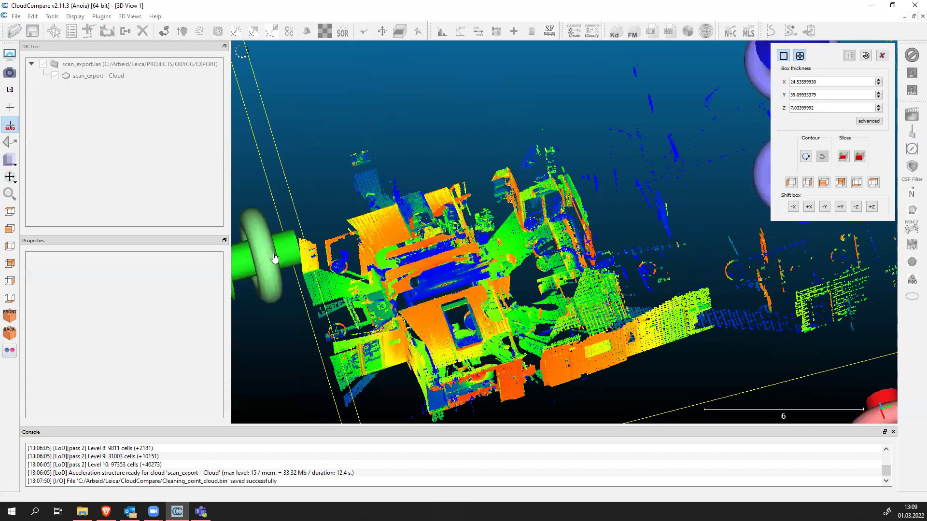
pyautogui.moveTo(271, 259); pyautogui.dragTo(284, 257)
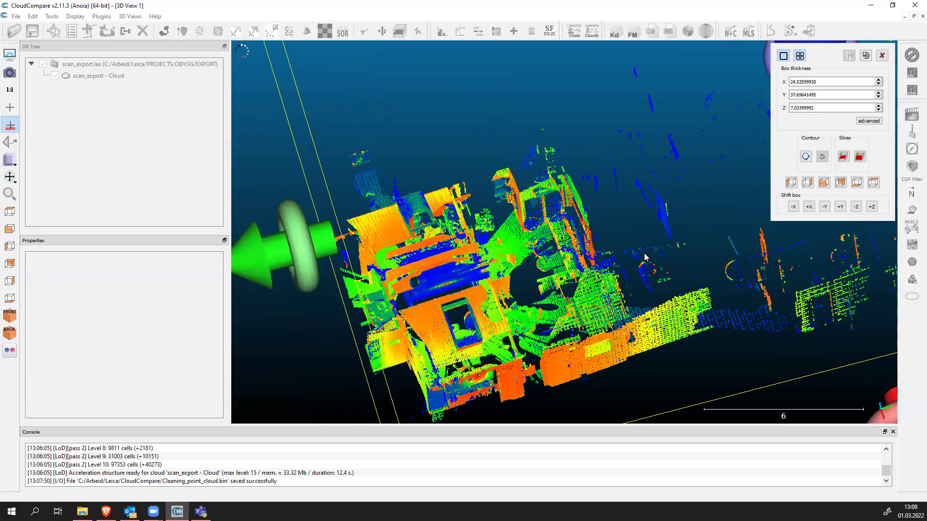
# Move the box's right face inward so Y thickness drops to about 10.07.
pyautogui.scroll(-5, 644, 256)
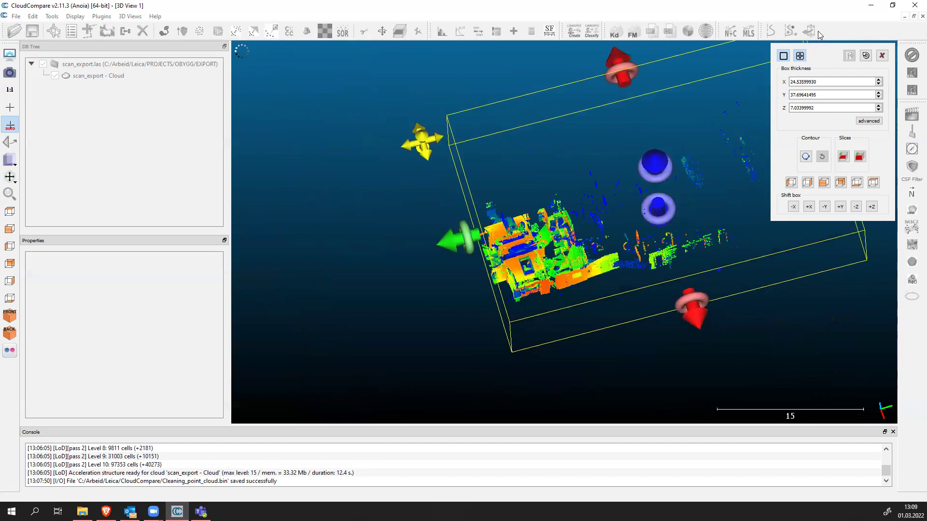
pyautogui.scroll(-2, 544, 249)
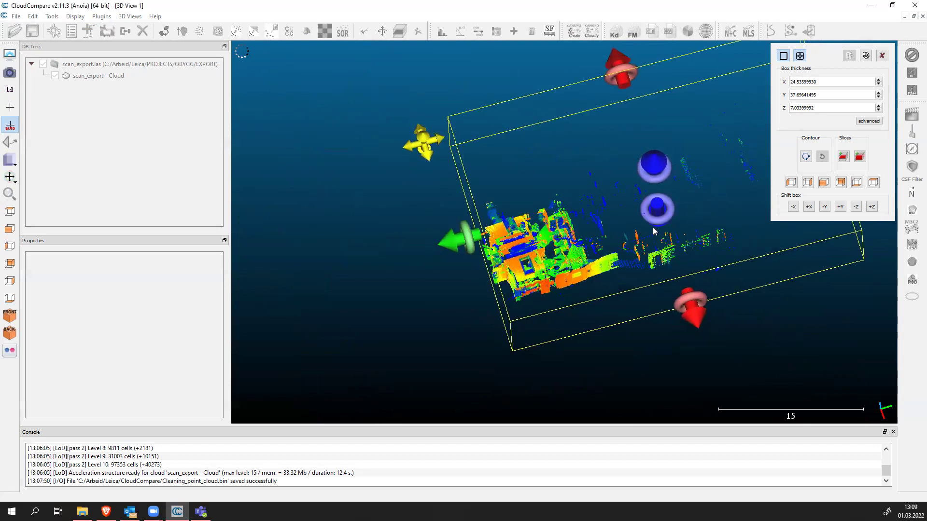
pyautogui.scroll(-2, 543, 249)
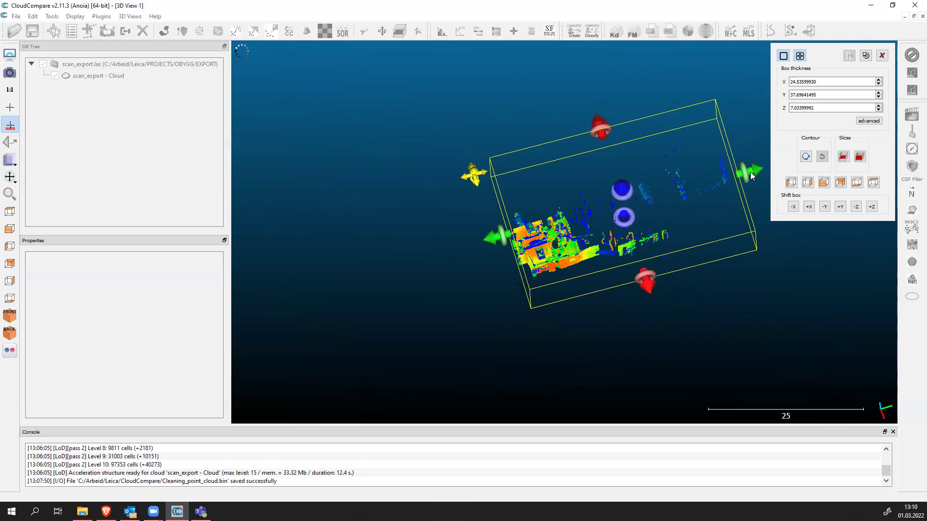
pyautogui.moveTo(745, 175); pyautogui.dragTo(595, 215)
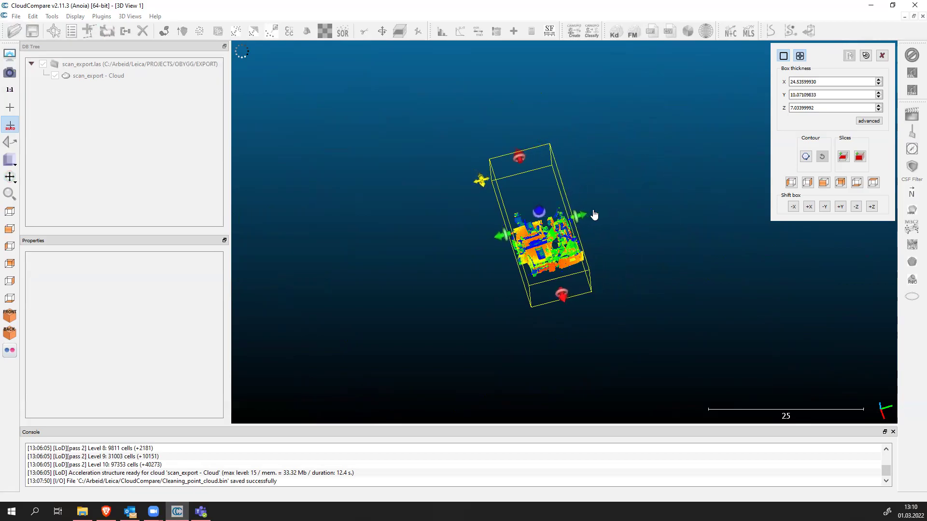
pyautogui.scroll(10, 562, 233)
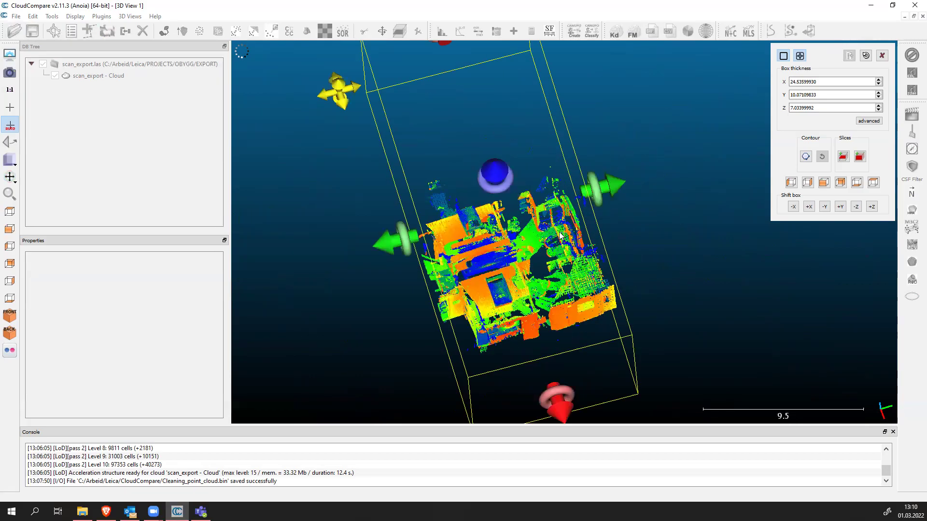
pyautogui.scroll(3, 567, 244)
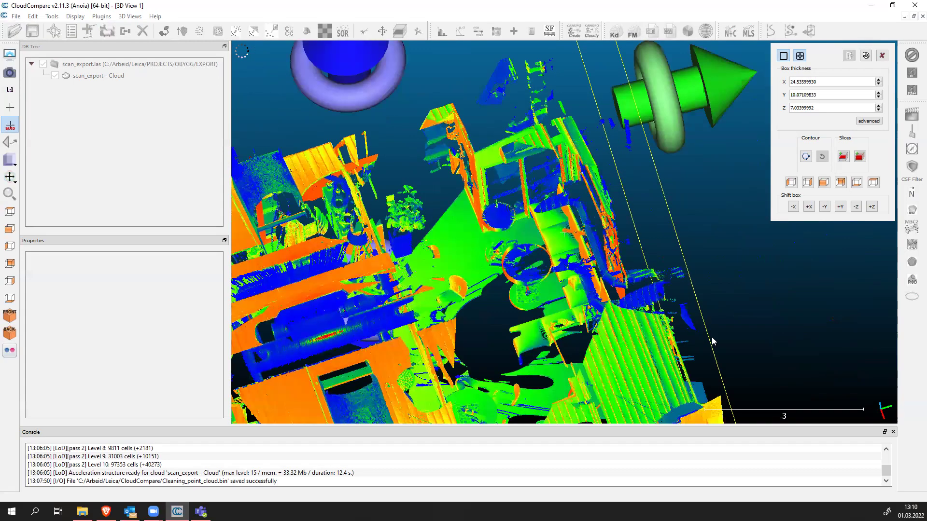
# Orbit the 24.536 × 10.071 × 7.034 cropped section to a near-frontal view.
pyautogui.moveTo(661, 186); pyautogui.dragTo(551, 243)
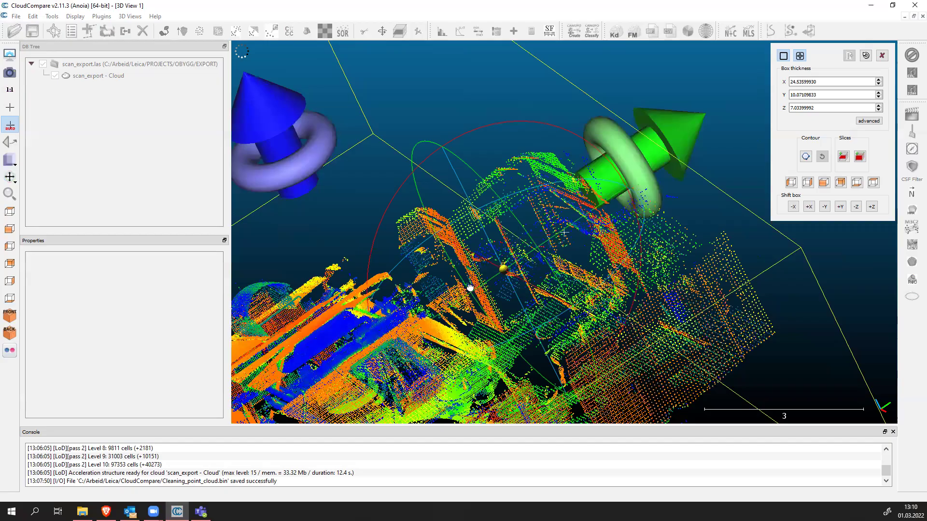
pyautogui.moveTo(635, 243); pyautogui.dragTo(674, 256)
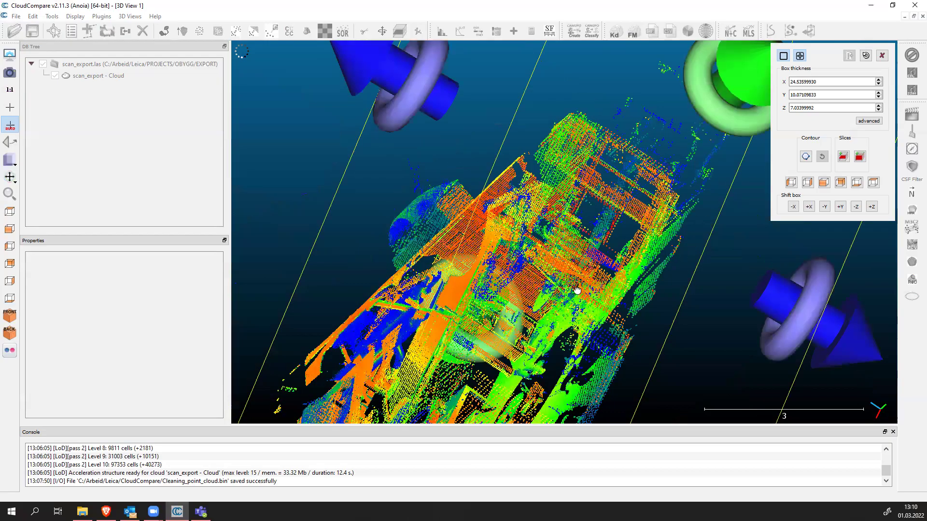
pyautogui.moveTo(572, 279); pyautogui.dragTo(574, 214)
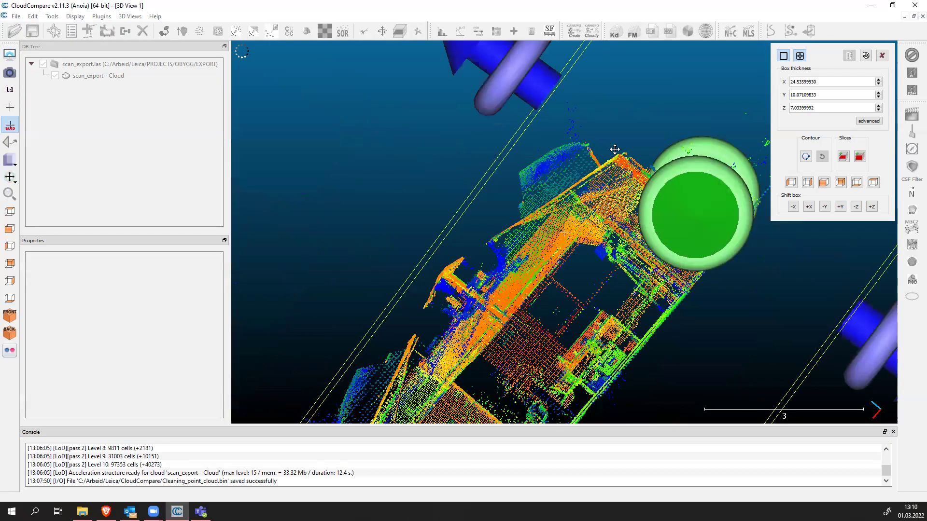
pyautogui.moveTo(637, 205); pyautogui.dragTo(637, 205)
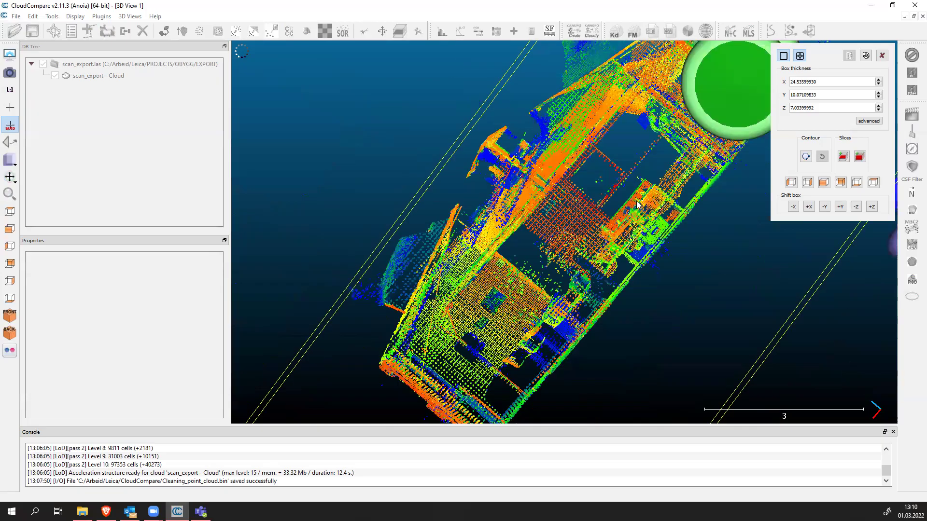
pyautogui.scroll(-3, 638, 205)
pyautogui.scroll(-2, 651, 195)
pyautogui.moveTo(724, 157); pyautogui.dragTo(647, 87)
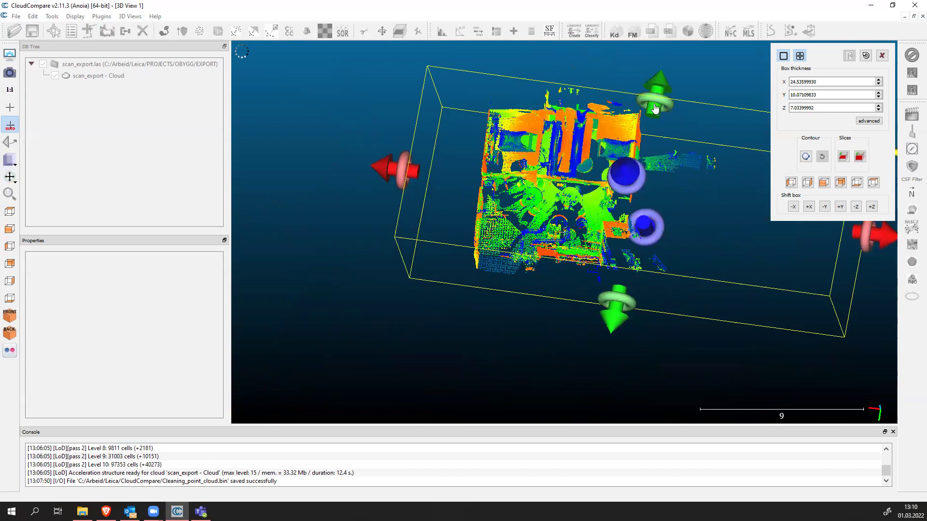
# Shrink the clipping box to about 9.152 × 10.032 × 7.034 around the central building section.
pyautogui.moveTo(414, 174); pyautogui.dragTo(437, 178)
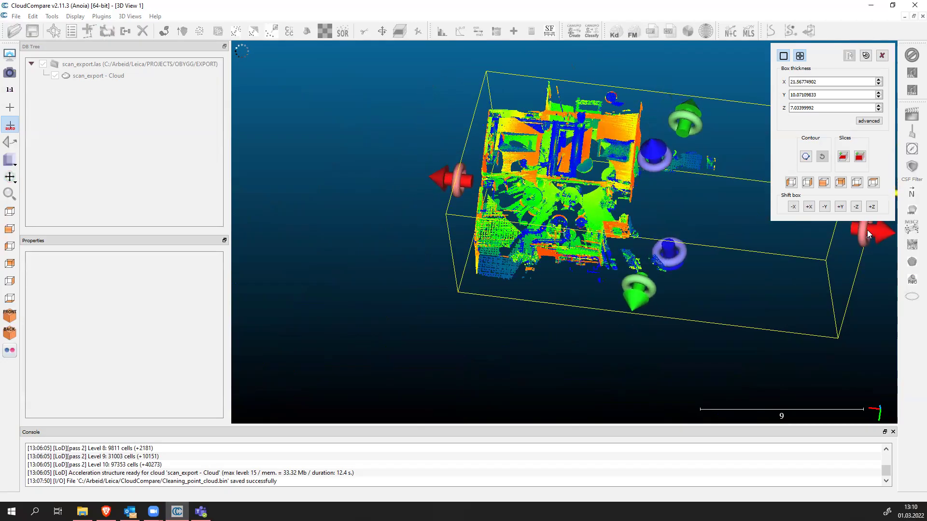
pyautogui.moveTo(867, 229); pyautogui.dragTo(652, 207)
pyautogui.moveTo(529, 290); pyautogui.dragTo(525, 288)
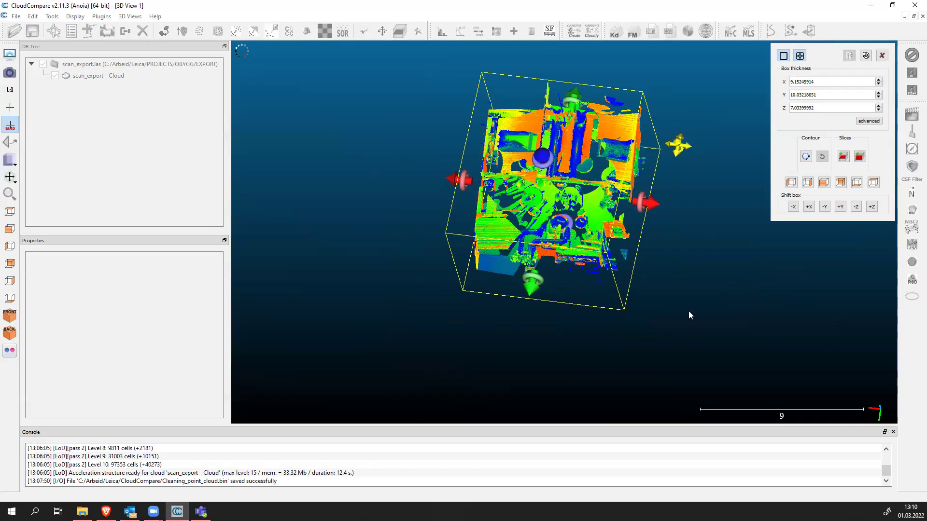
pyautogui.moveTo(445, 224); pyautogui.dragTo(434, 149)
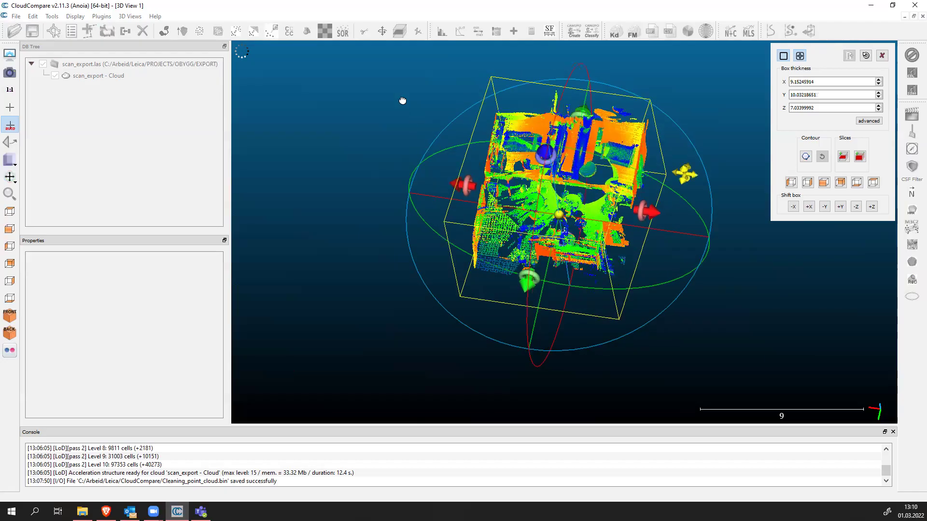
pyautogui.moveTo(402, 101); pyautogui.dragTo(797, 175)
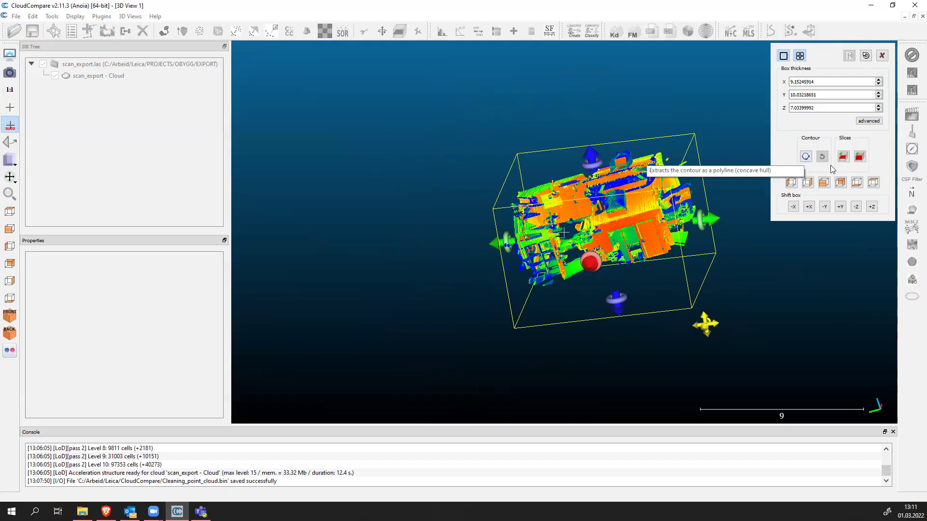
# Export the points inside the clipping box as the new cloud scan_export - Cloud.section.
pyautogui.click(843, 158)
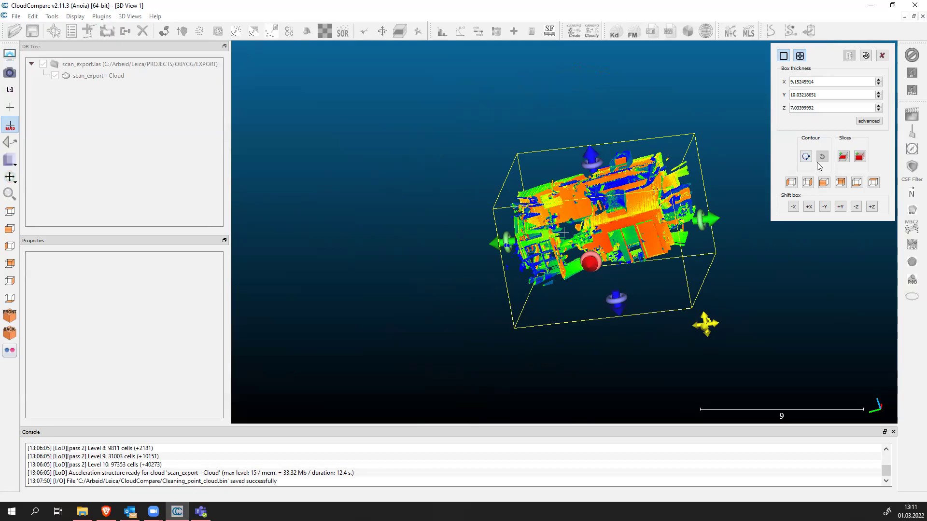
pyautogui.click(843, 157)
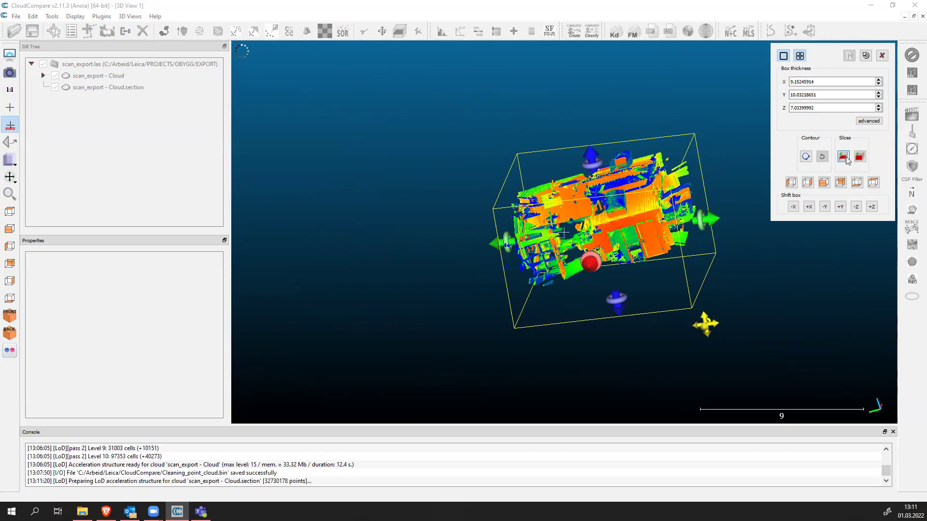
pyautogui.click(85, 480)
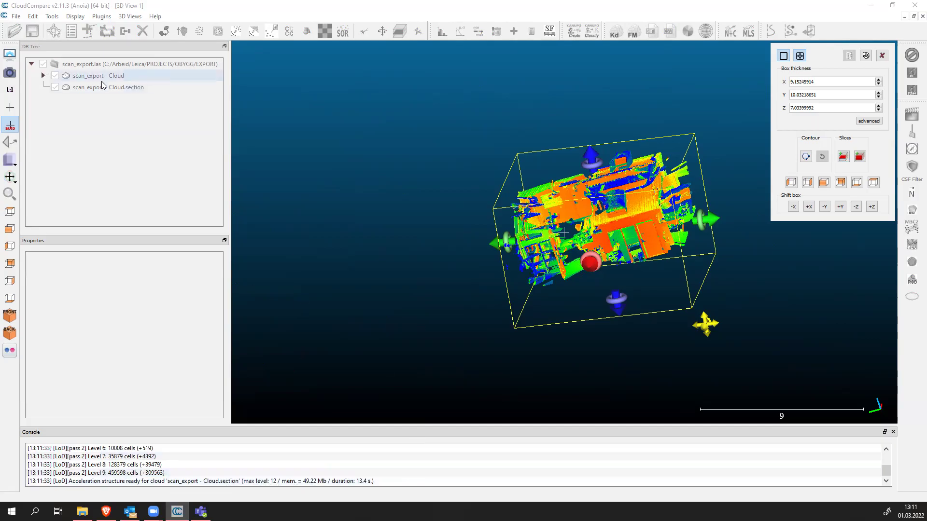
pyautogui.moveTo(645, 238); pyautogui.dragTo(636, 247)
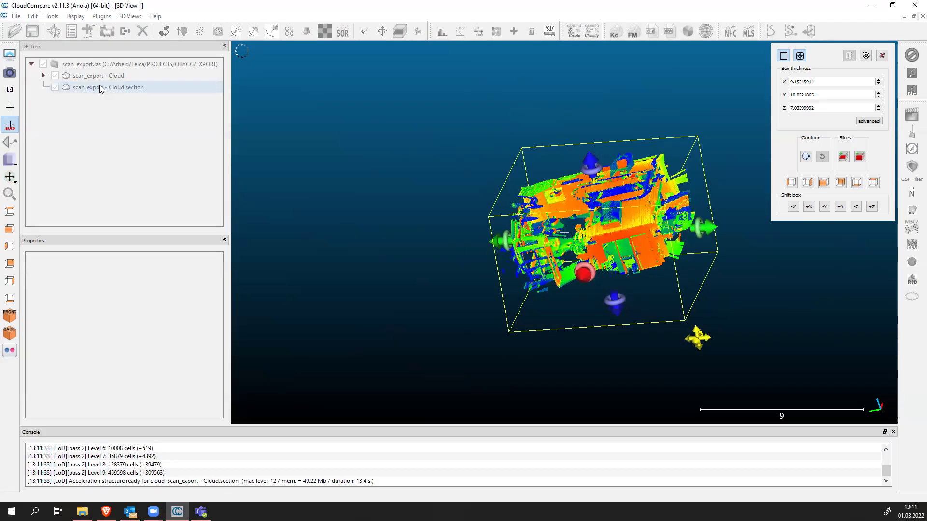
# Close the clipping box and show only scan_export - Cloud.section, hiding scan_export - Cloud.
pyautogui.click(882, 57)
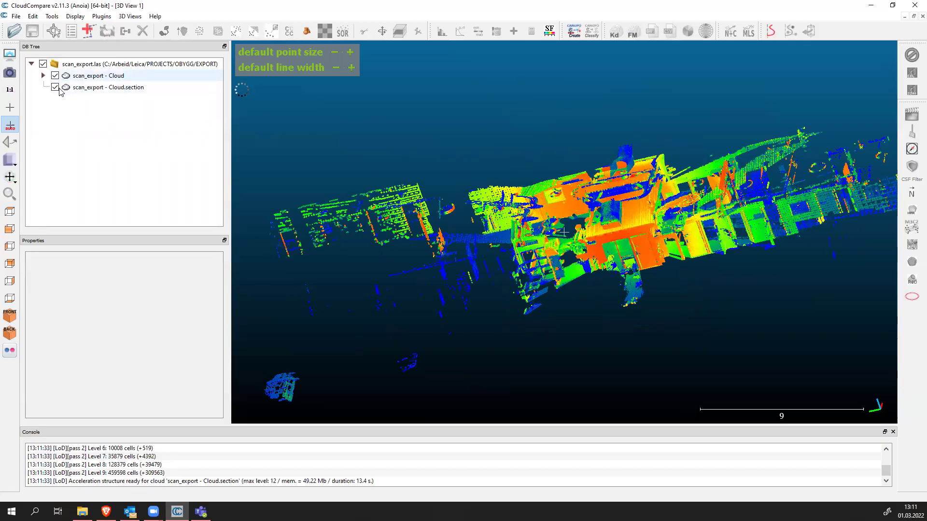
pyautogui.click(55, 87)
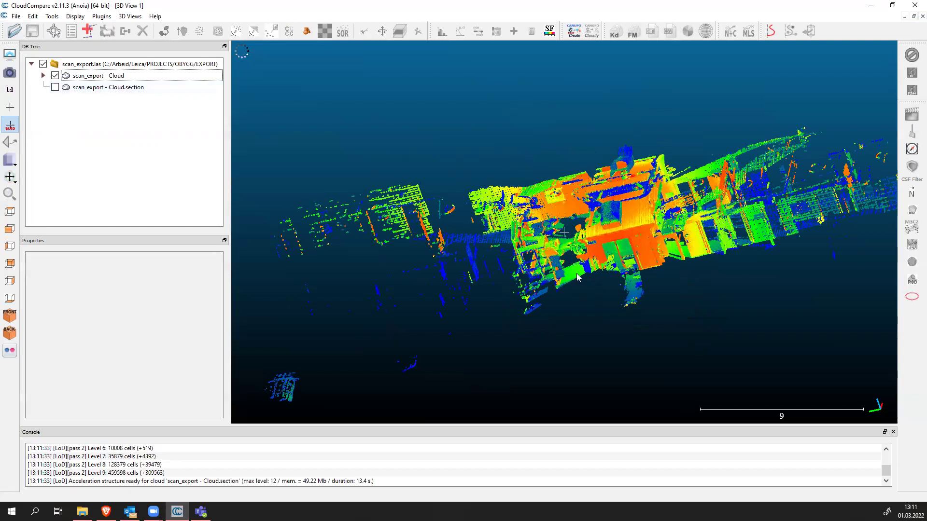
pyautogui.click(55, 75)
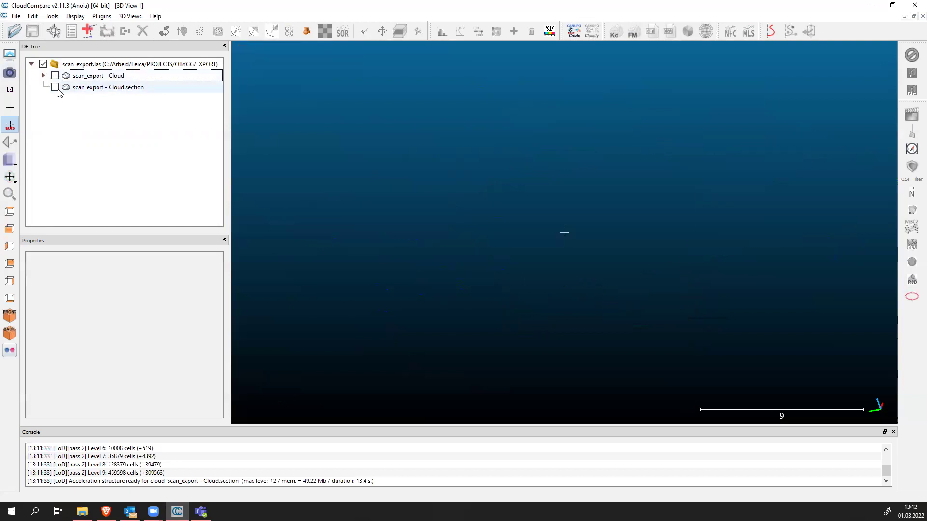
pyautogui.click(55, 88)
# Orbit and zoom the section cloud through top-down, side and oblique views.
pyautogui.moveTo(716, 234); pyautogui.dragTo(635, 238)
pyautogui.scroll(2, 634, 236)
pyautogui.scroll(2, 767, 263)
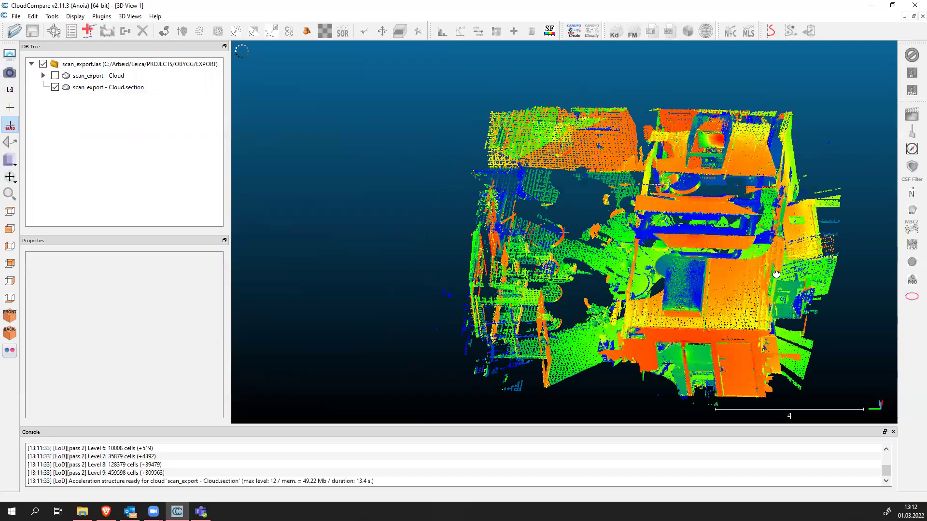
pyautogui.moveTo(778, 190); pyautogui.dragTo(403, 220)
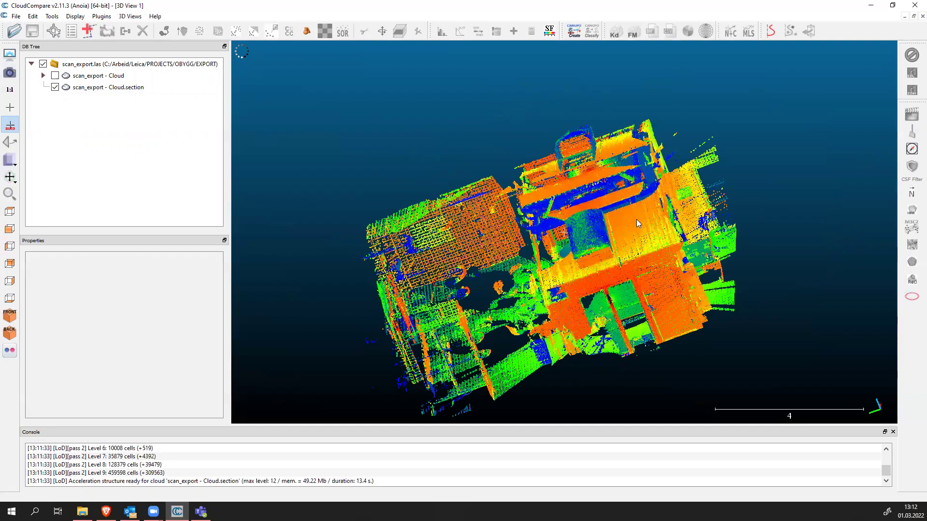
pyautogui.moveTo(637, 220); pyautogui.dragTo(664, 258)
pyautogui.moveTo(602, 261); pyautogui.dragTo(529, 253)
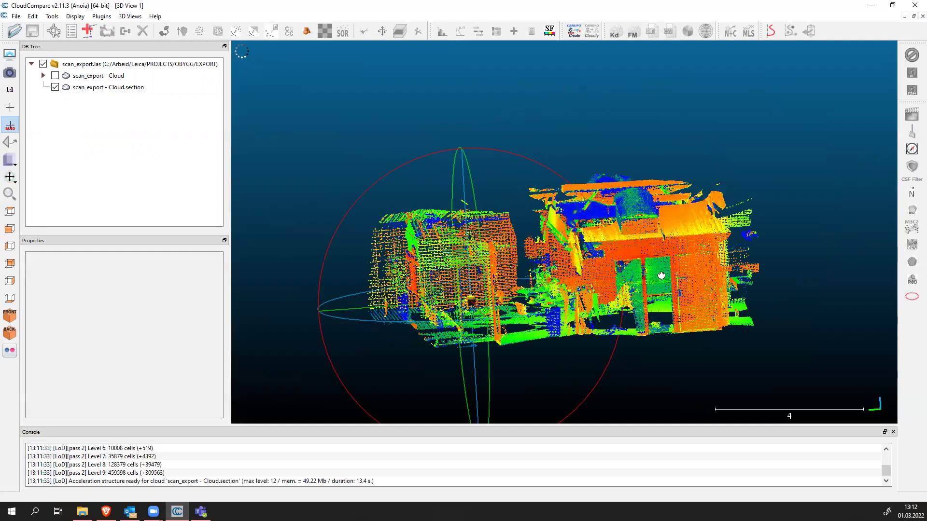
pyautogui.moveTo(661, 276); pyautogui.dragTo(669, 290)
pyautogui.moveTo(786, 243); pyautogui.dragTo(529, 223)
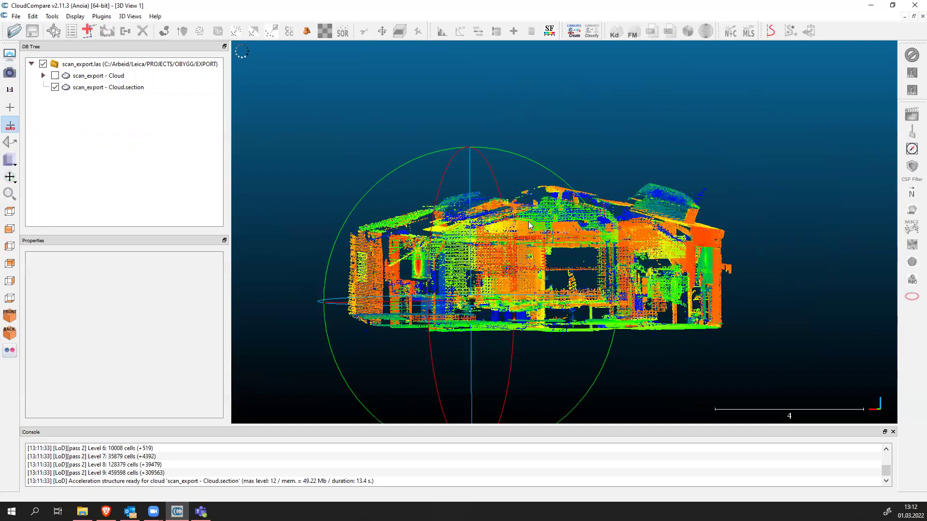
pyautogui.moveTo(540, 293); pyautogui.dragTo(555, 326)
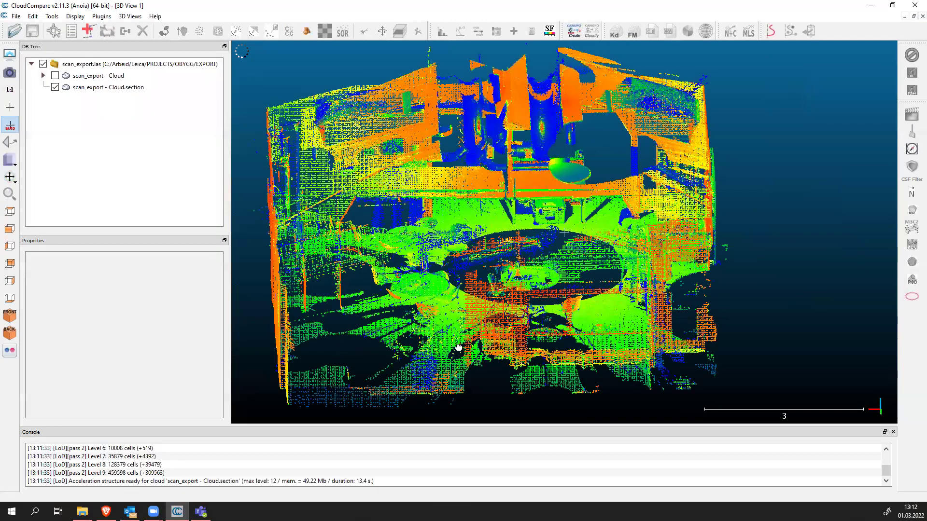
pyautogui.moveTo(457, 347); pyautogui.dragTo(572, 303)
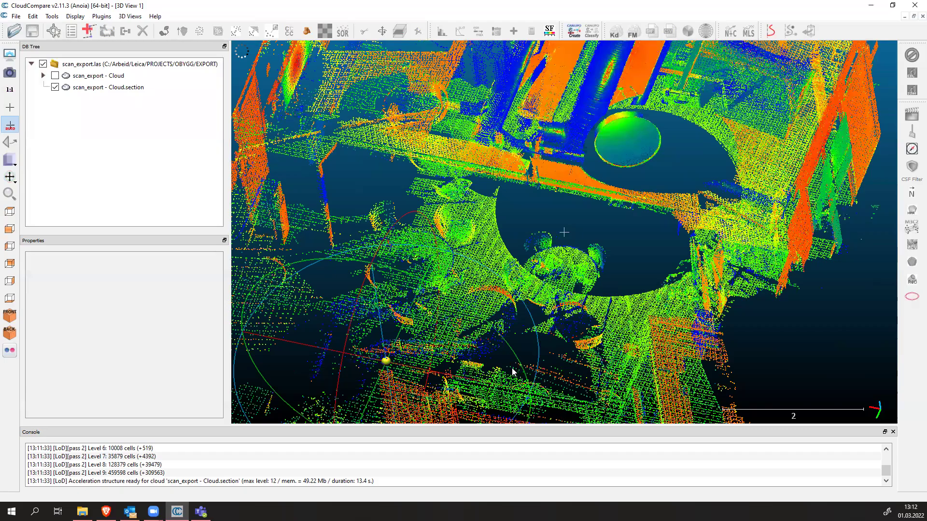
# Inspect close-up and overview angles of the section, including a view along the ceiling.
pyautogui.scroll(3, 512, 370)
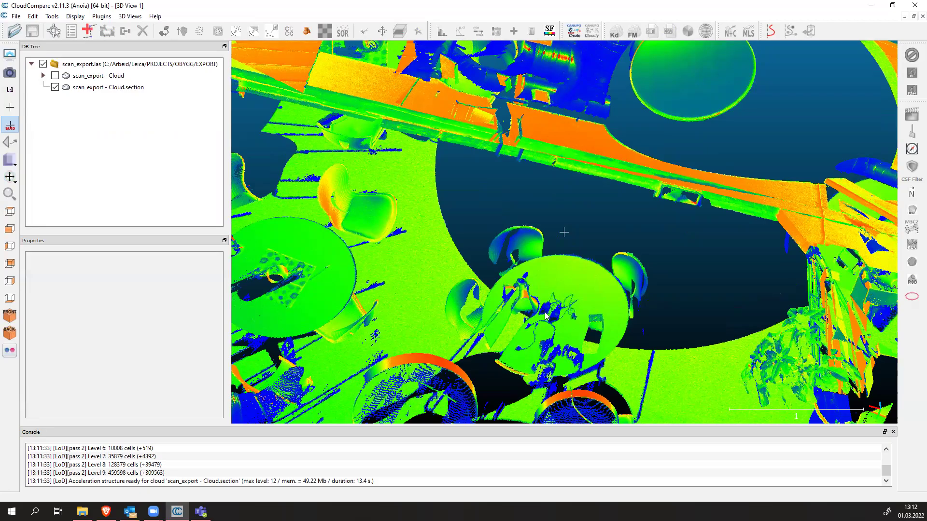
pyautogui.moveTo(580, 243); pyautogui.dragTo(577, 132)
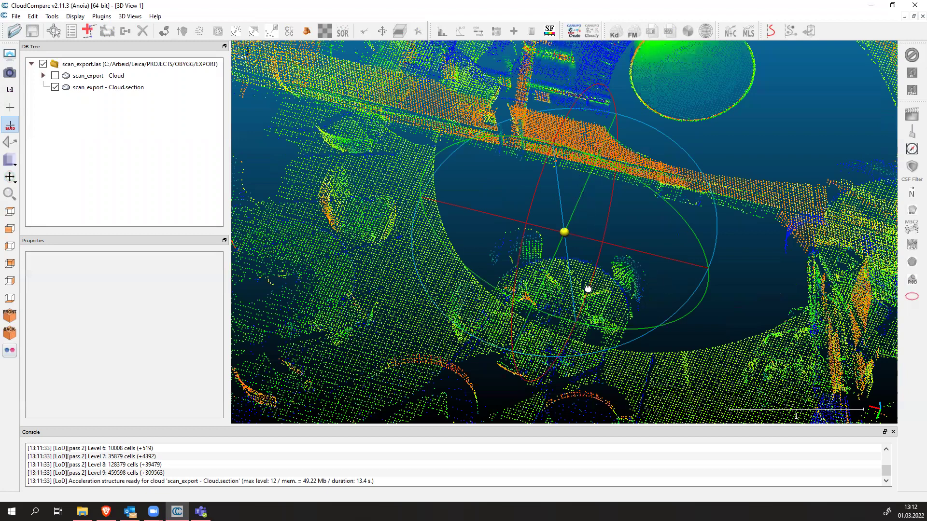
pyautogui.moveTo(476, 290); pyautogui.dragTo(652, 275)
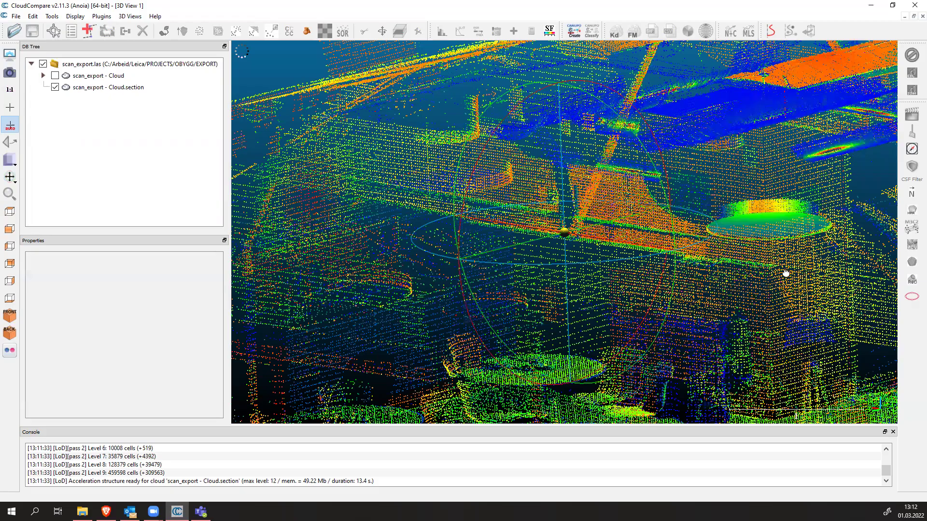
pyautogui.moveTo(705, 275); pyautogui.dragTo(638, 315)
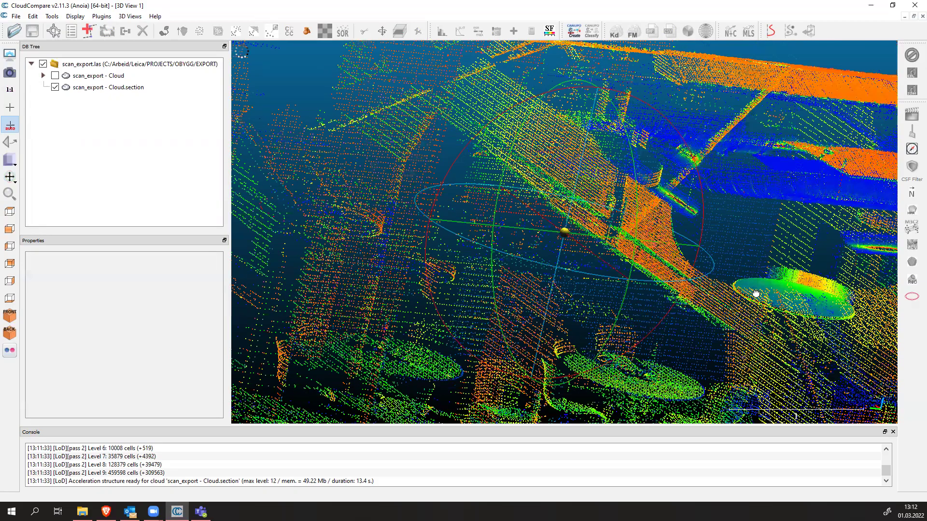
pyautogui.moveTo(756, 293); pyautogui.dragTo(762, 352)
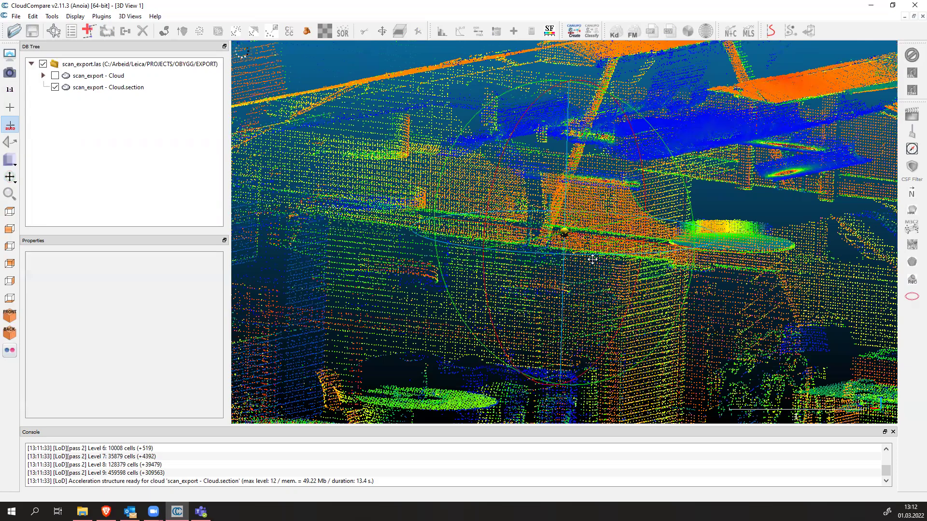
pyautogui.scroll(-5, 593, 260)
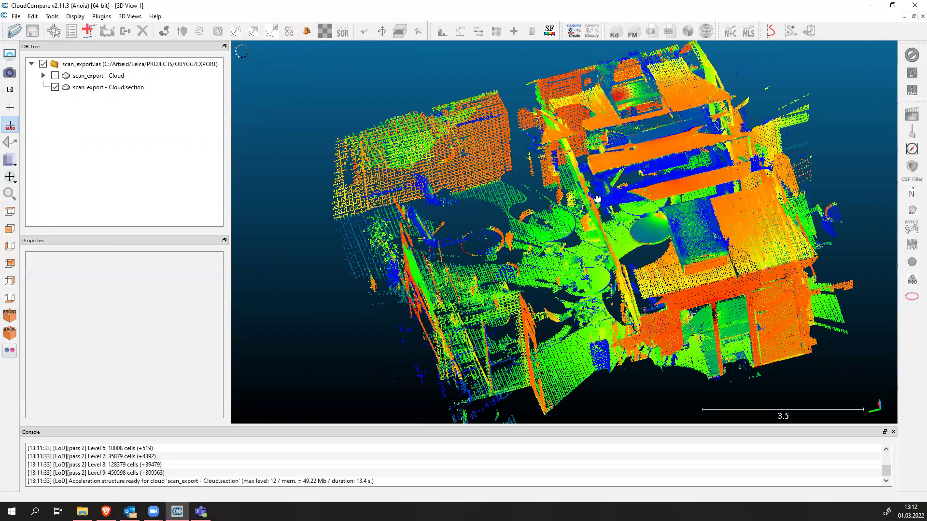
pyautogui.moveTo(627, 188); pyautogui.dragTo(558, 229)
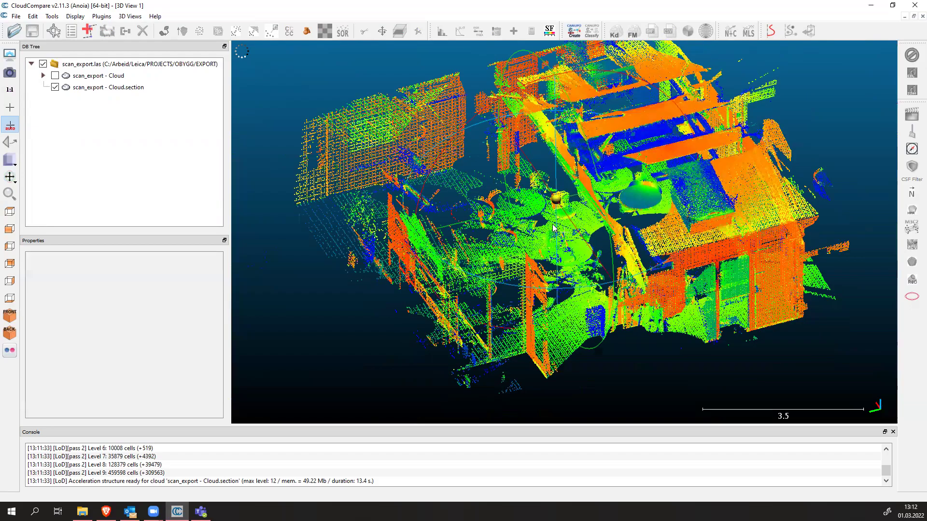
pyautogui.scroll(5, 724, 193)
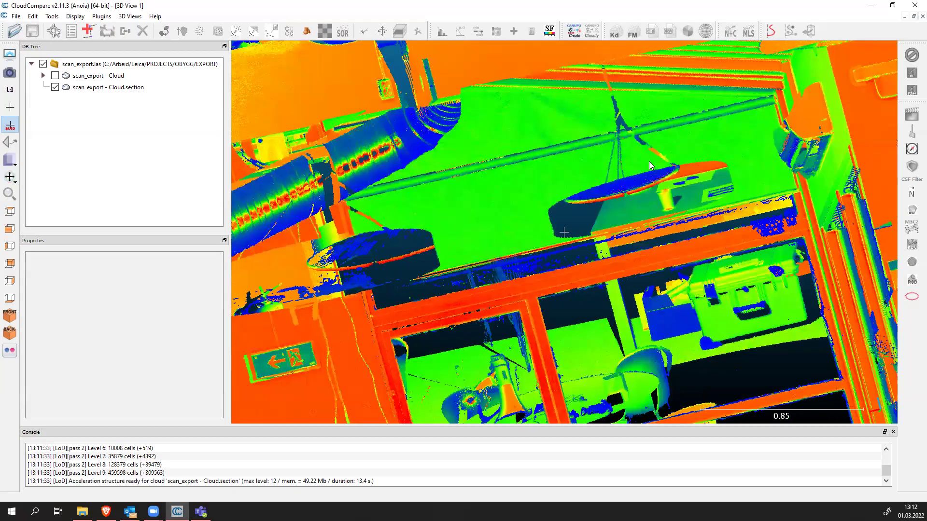
pyautogui.moveTo(634, 188); pyautogui.dragTo(627, 237)
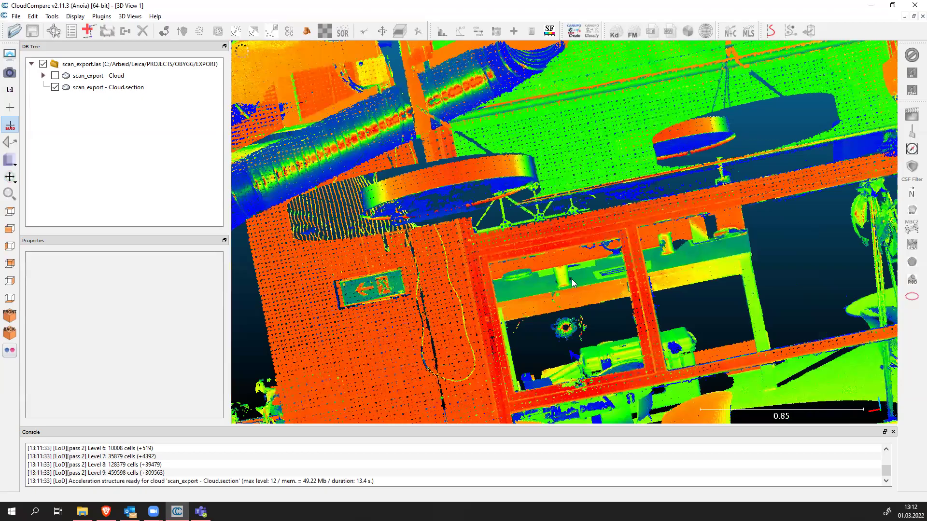
pyautogui.scroll(2, 569, 284)
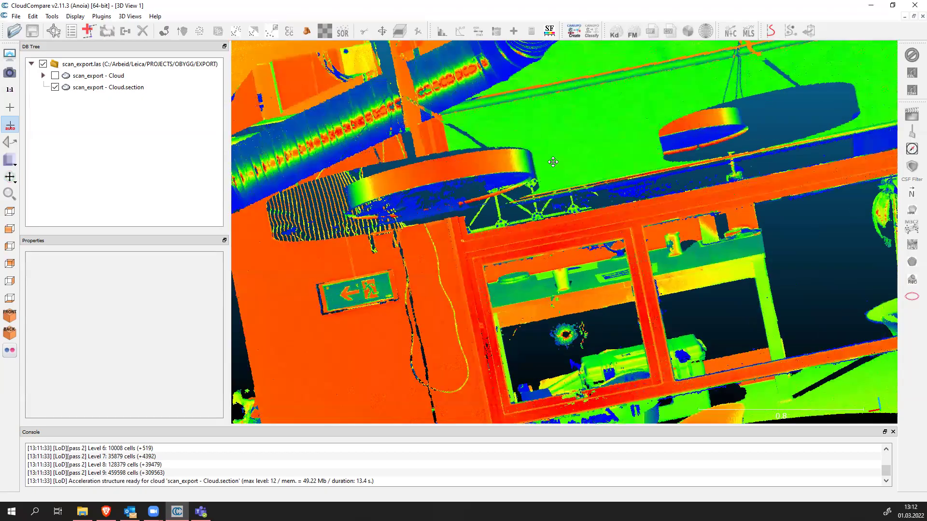
pyautogui.moveTo(554, 162); pyautogui.dragTo(543, 200, button='right')
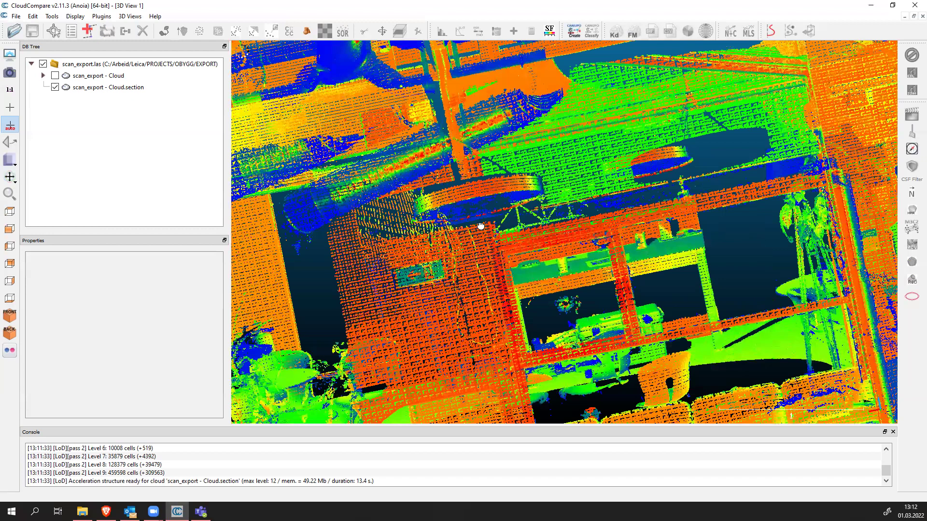
pyautogui.moveTo(478, 224); pyautogui.dragTo(556, 244)
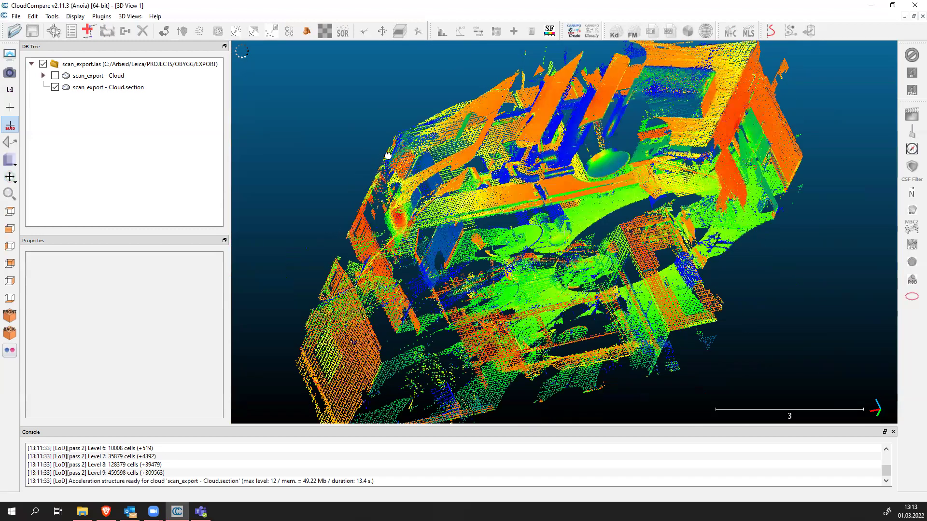
pyautogui.moveTo(638, 186); pyautogui.dragTo(665, 201)
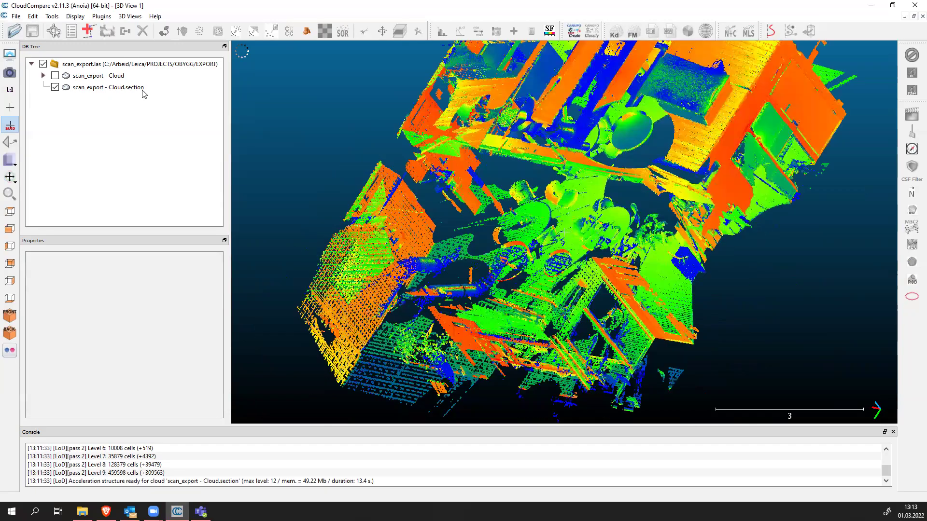
# Select scan_export - Cloud.section (32,730,178 points, 9.143 × 10.593 × 4.334) as the cloud to save.
pyautogui.click(92, 87)
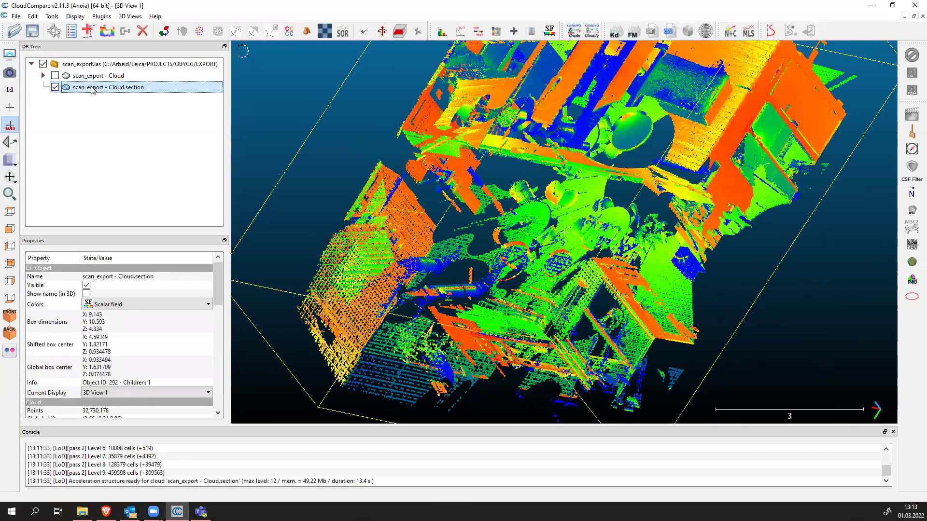
pyautogui.rightClick(91, 88)
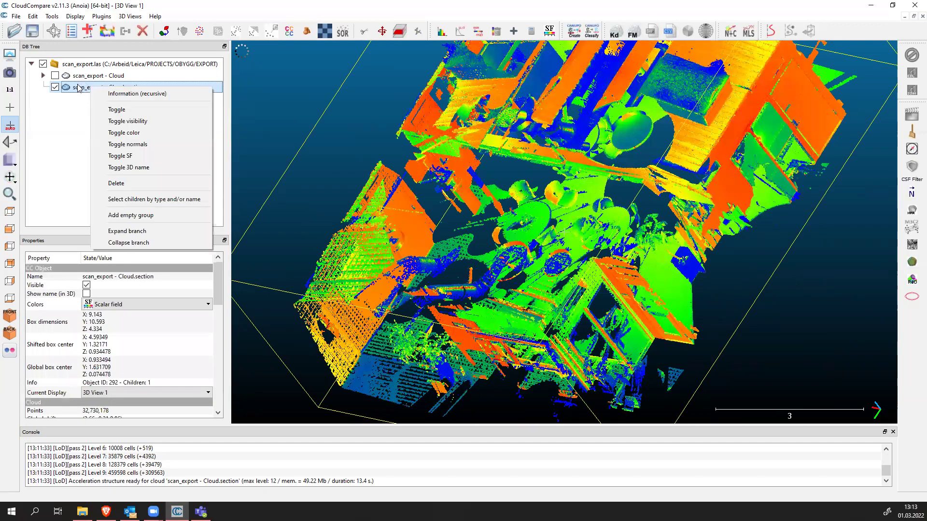
pyautogui.click(78, 87)
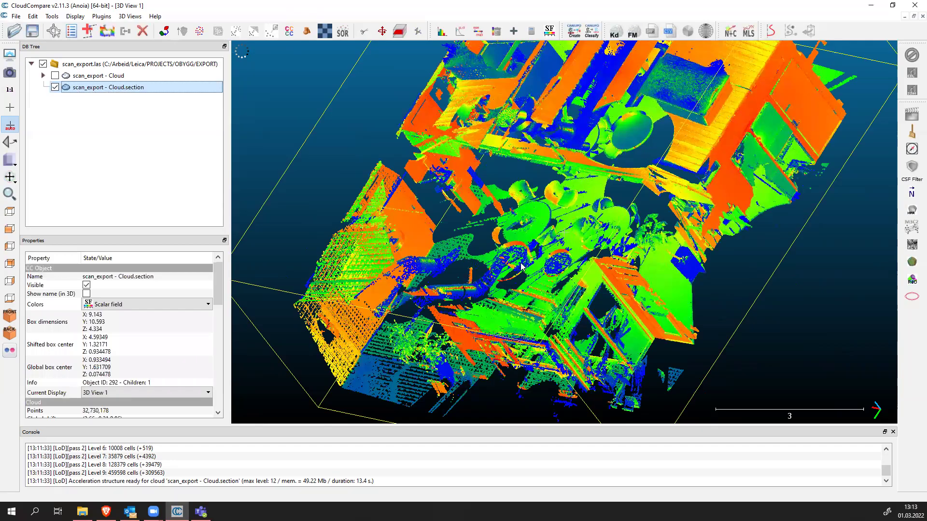
pyautogui.moveTo(523, 217); pyautogui.dragTo(524, 216)
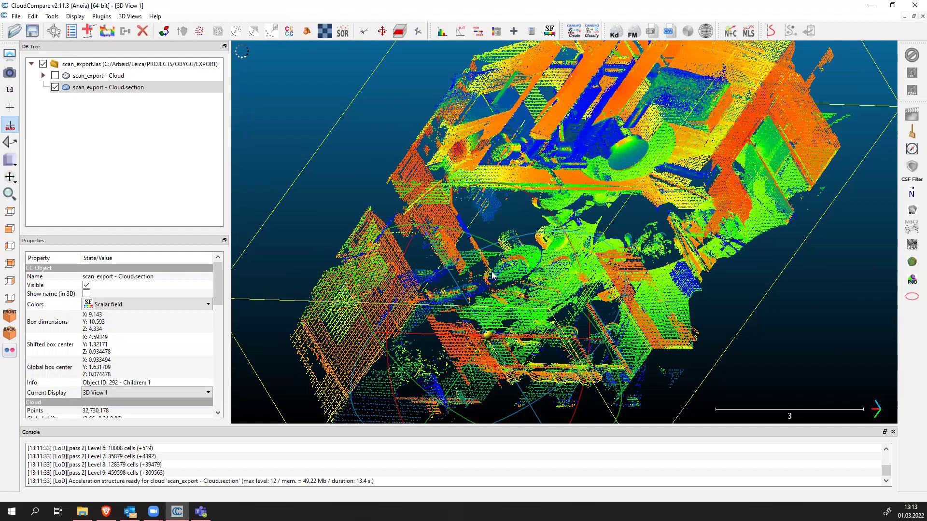
pyautogui.moveTo(492, 275); pyautogui.dragTo(496, 265)
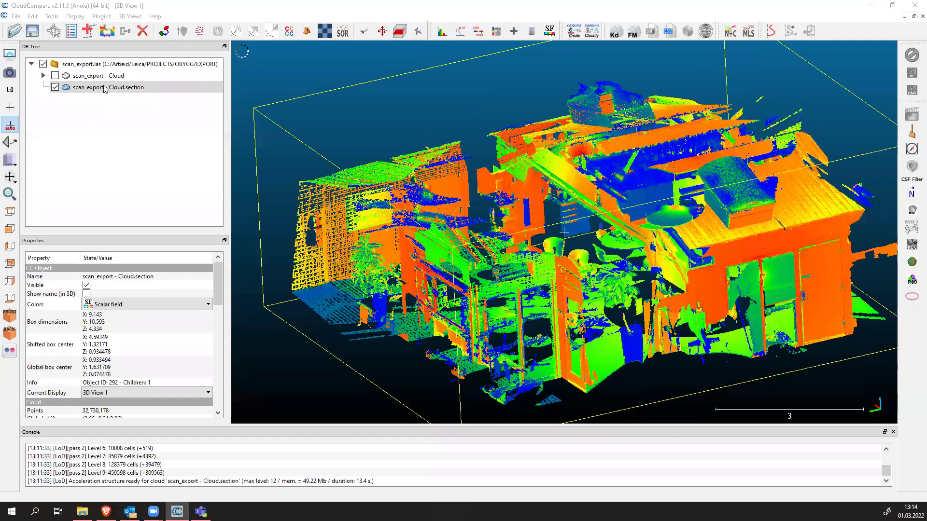
pyautogui.click(102, 87)
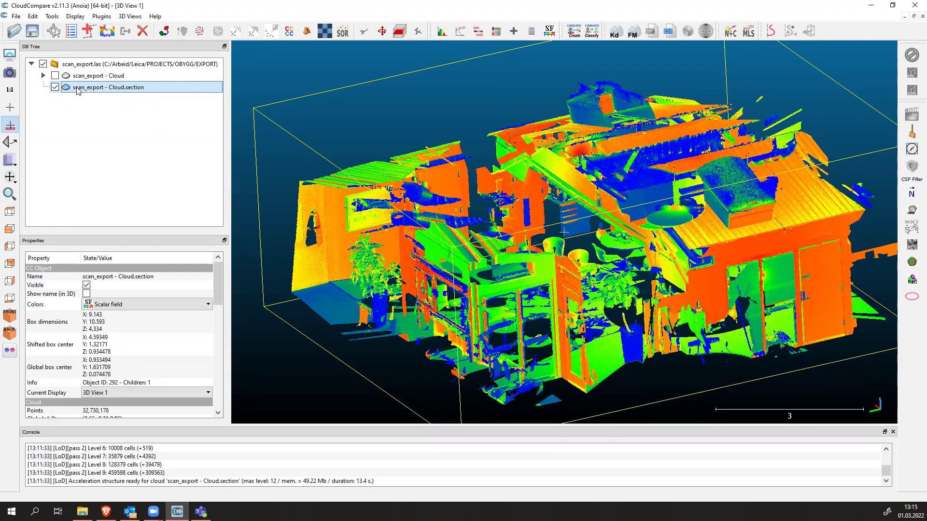
pyautogui.click(16, 17)
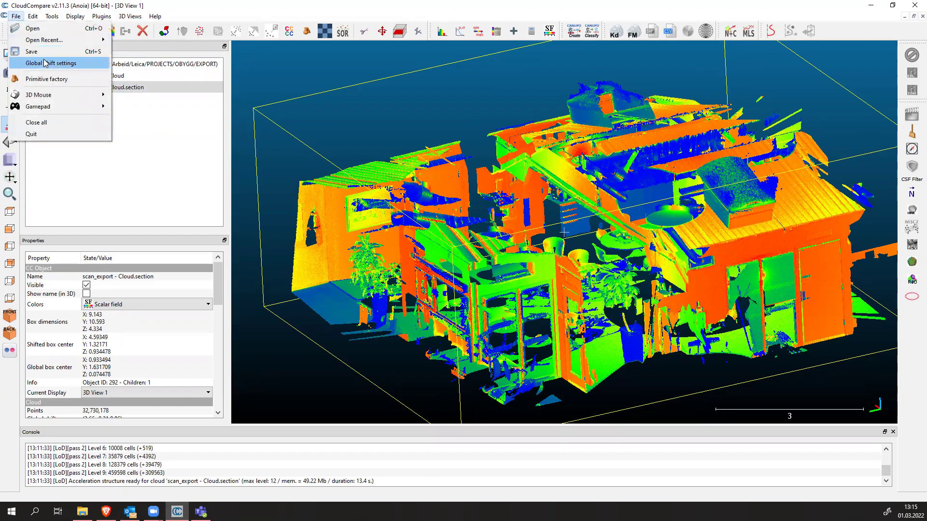
# Save the section cloud as LAS file scan_export - Cloud.las in the CloudCompare folder at original resolution.
pyautogui.click(32, 51)
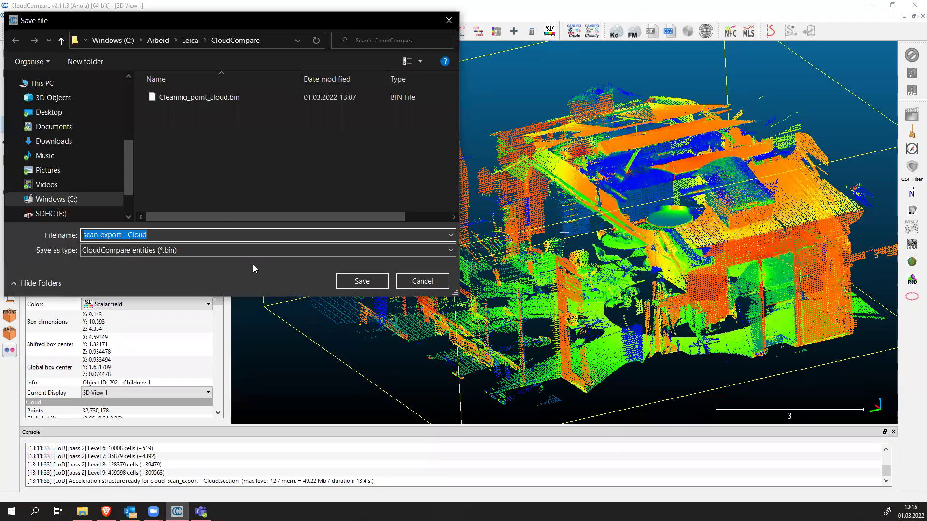
pyautogui.click(204, 250)
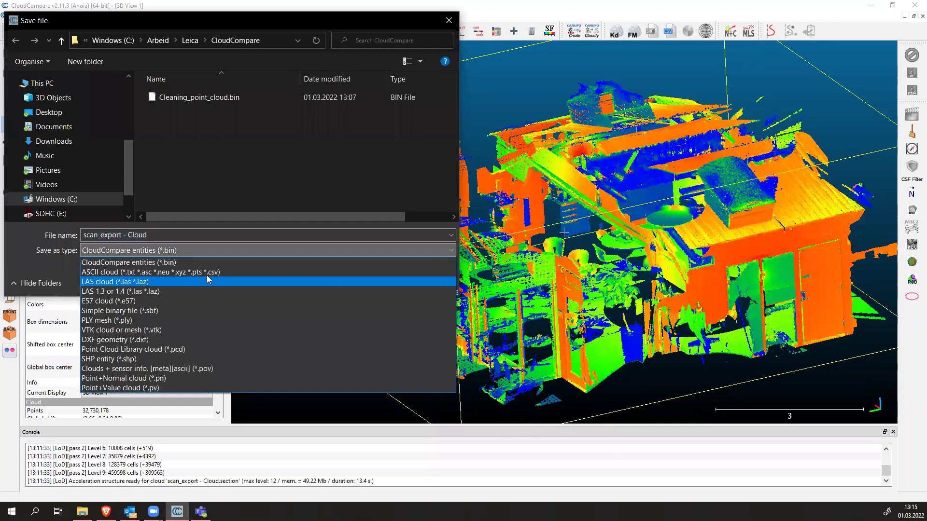
pyautogui.click(170, 282)
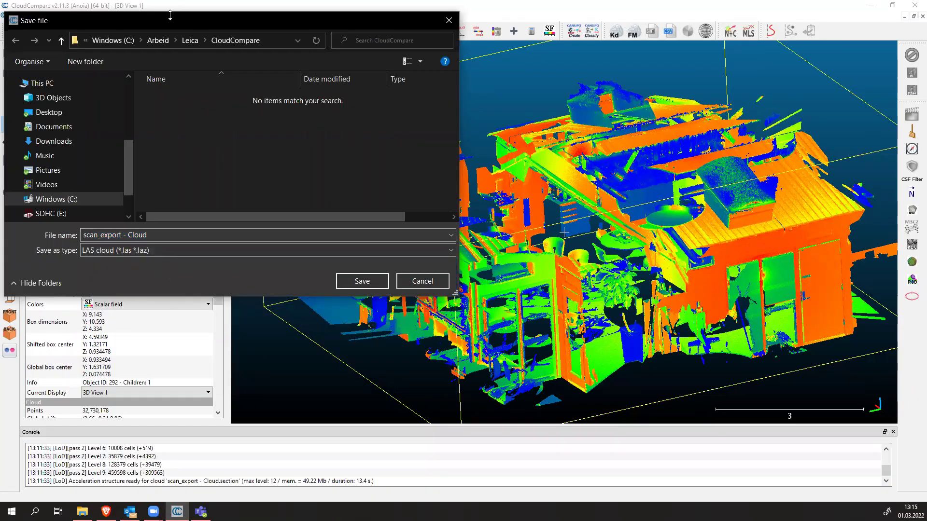
pyautogui.moveTo(173, 18); pyautogui.dragTo(436, 53)
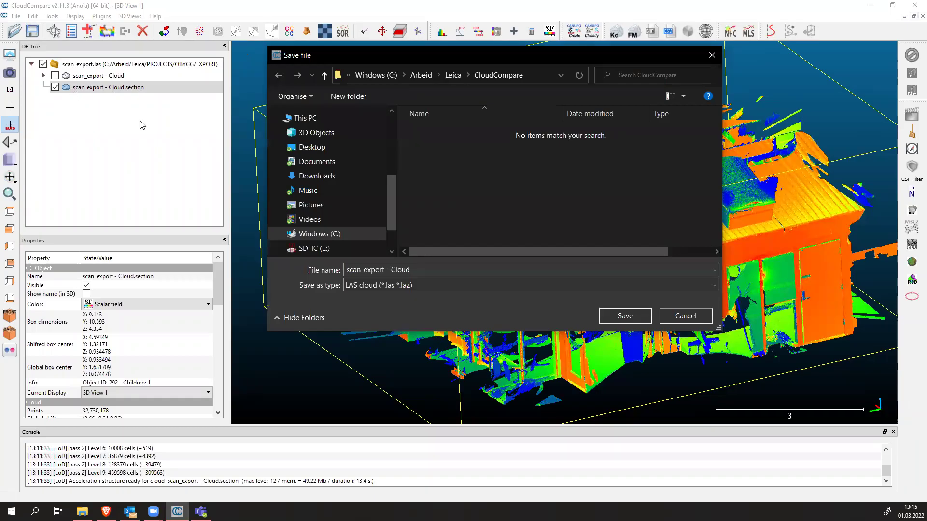
pyautogui.click(430, 270)
pyautogui.click(430, 269)
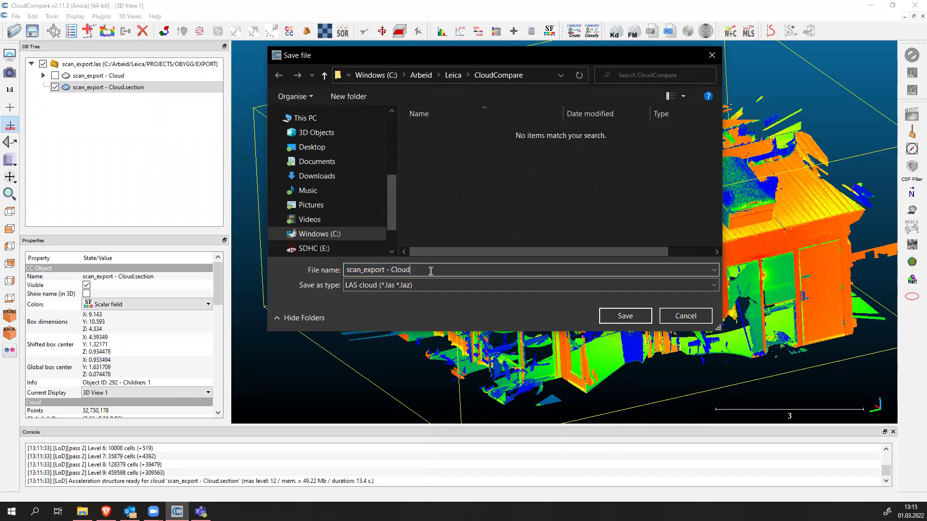
pyautogui.click(619, 317)
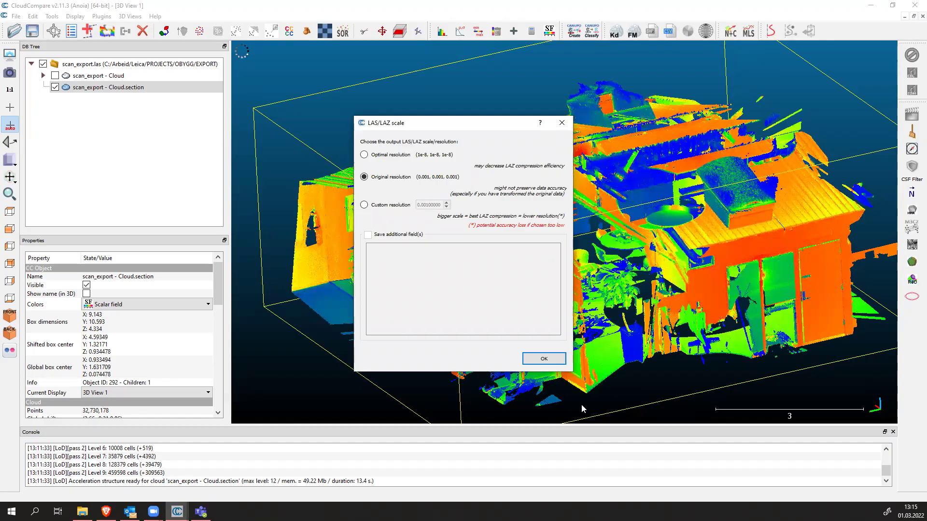
pyautogui.click(544, 360)
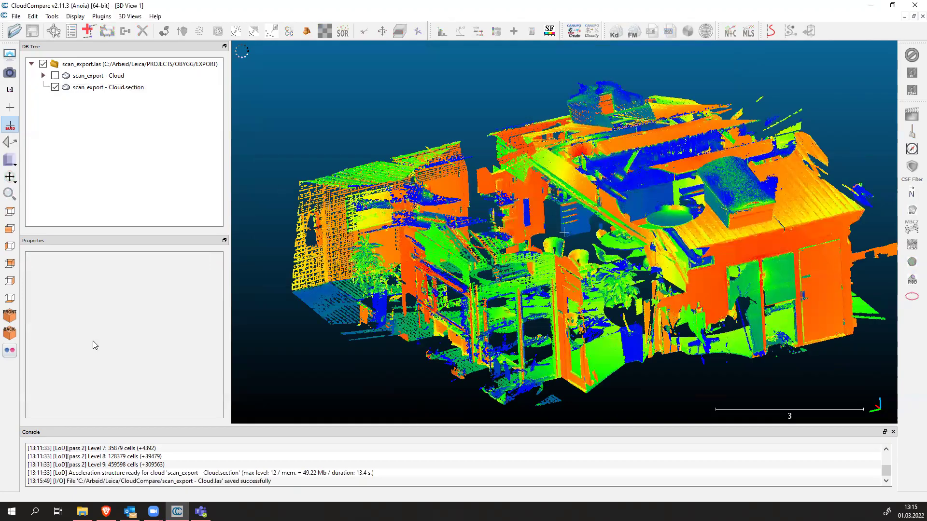
# Start opening a file and browse the project folders up to the Leica folder.
pyautogui.click(19, 18)
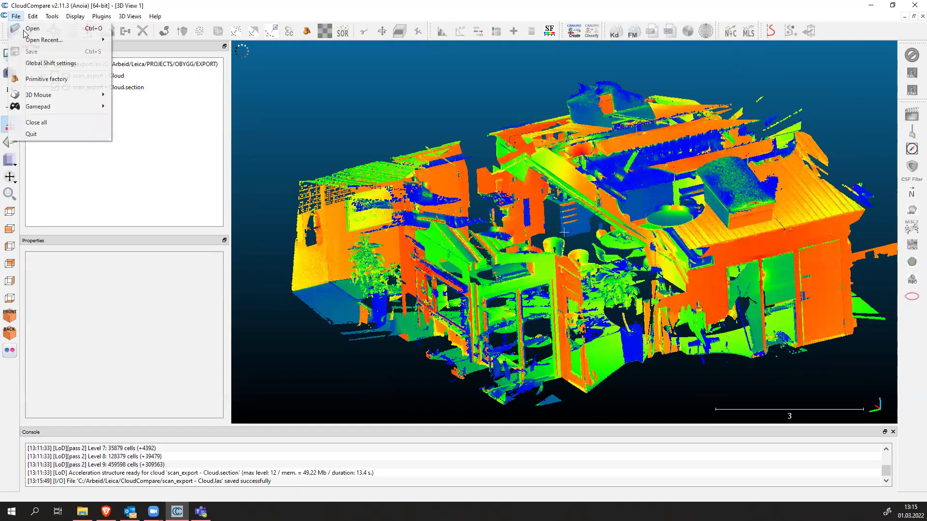
pyautogui.click(15, 30)
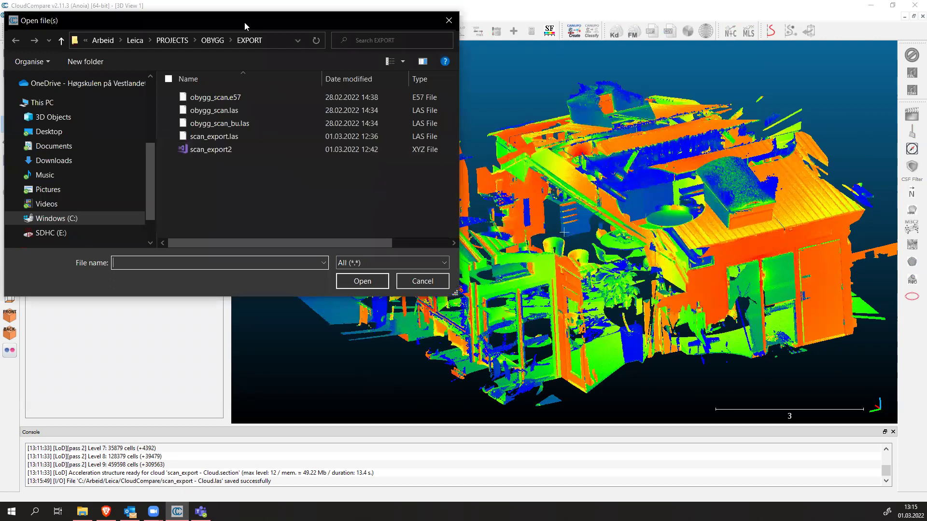
pyautogui.click(212, 41)
pyautogui.click(172, 40)
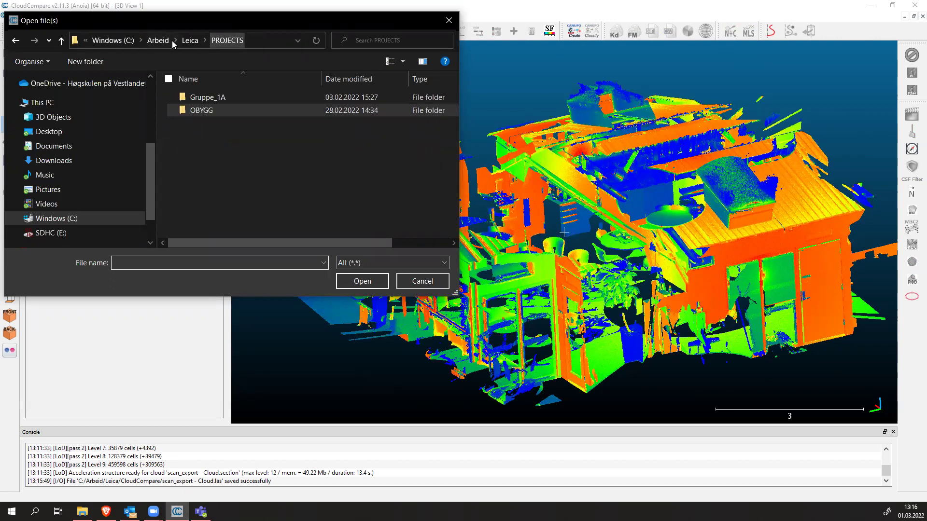
pyautogui.doubleClick(211, 94)
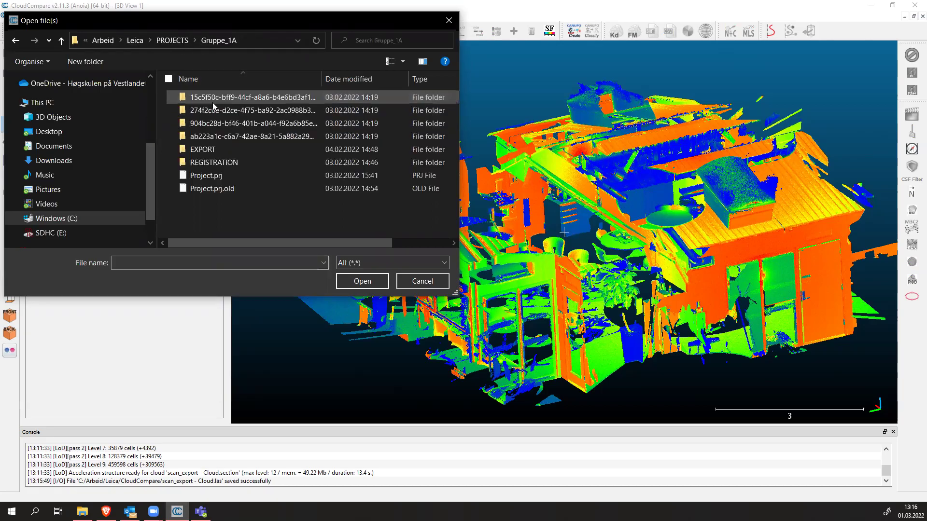
pyautogui.click(227, 40)
pyautogui.doubleClick(208, 110)
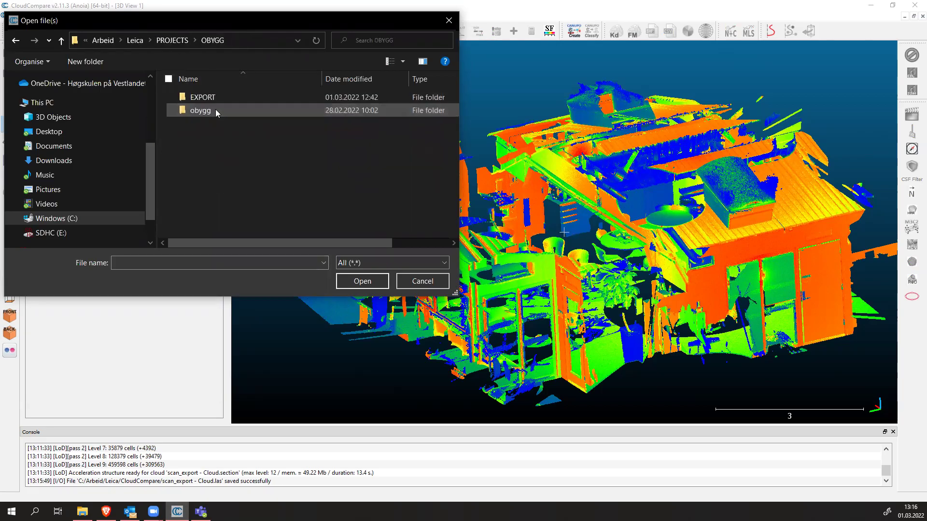
pyautogui.doubleClick(212, 97)
pyautogui.click(201, 41)
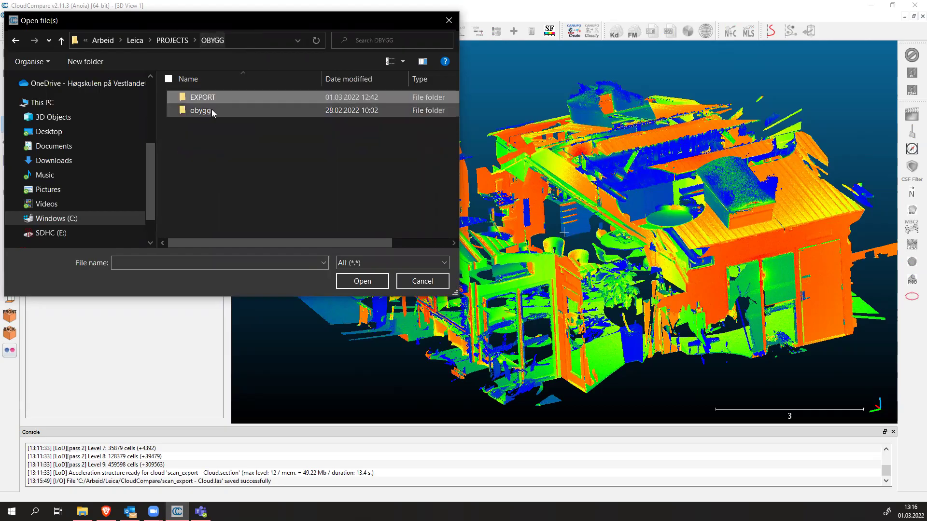
pyautogui.doubleClick(210, 111)
pyautogui.click(183, 43)
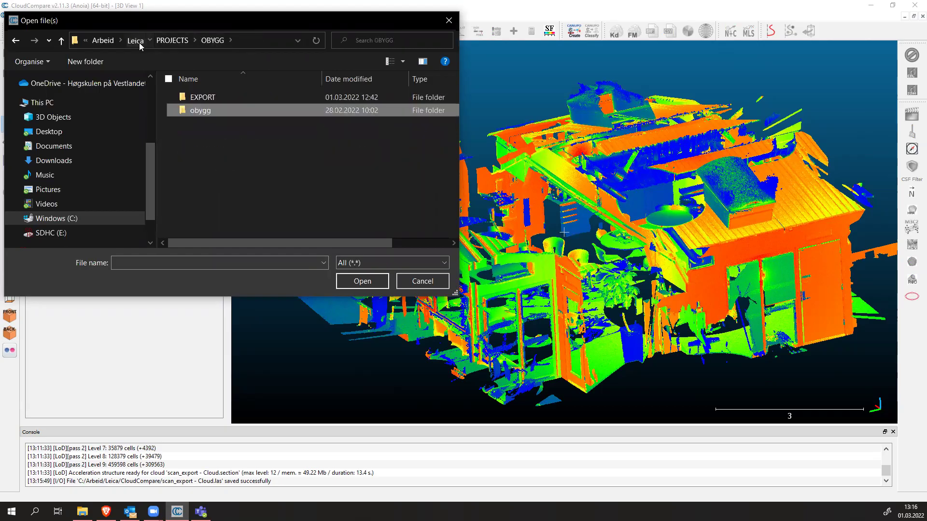
pyautogui.click(140, 41)
# Open scan_export - Cloud.las from the Leica/CloudCompare folder.
pyautogui.click(222, 100)
pyautogui.doubleClick(222, 99)
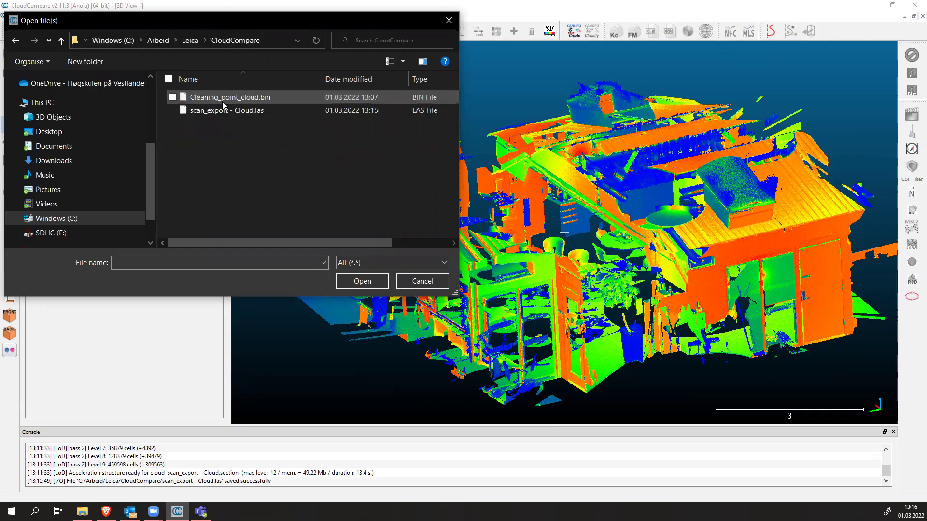
pyautogui.click(225, 111)
pyautogui.click(351, 282)
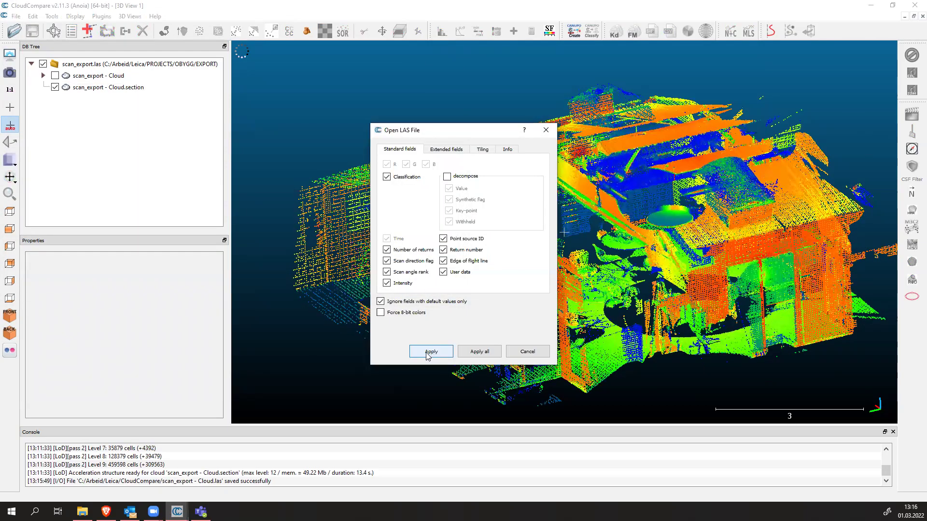
# Accept the default LAS import fields and suggested global shift, then inspect the loaded cloud's properties.
pyautogui.click(480, 352)
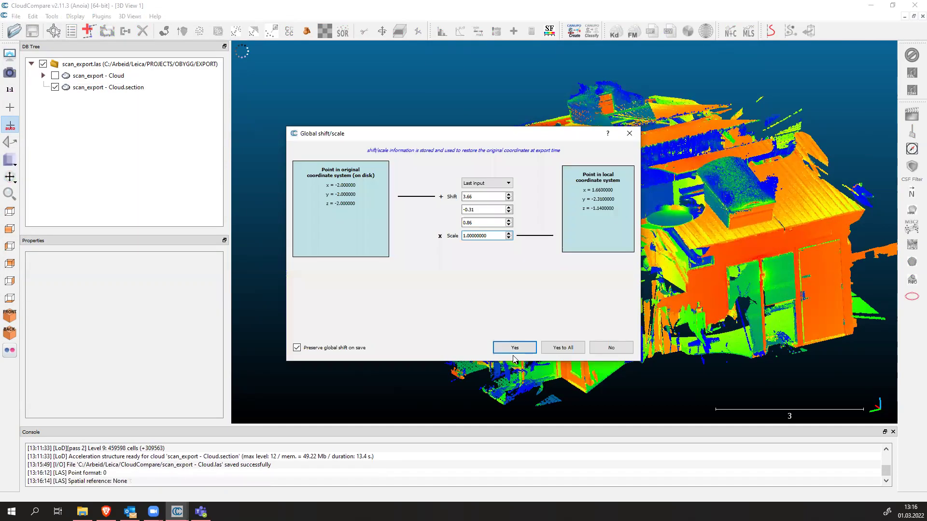
pyautogui.click(556, 350)
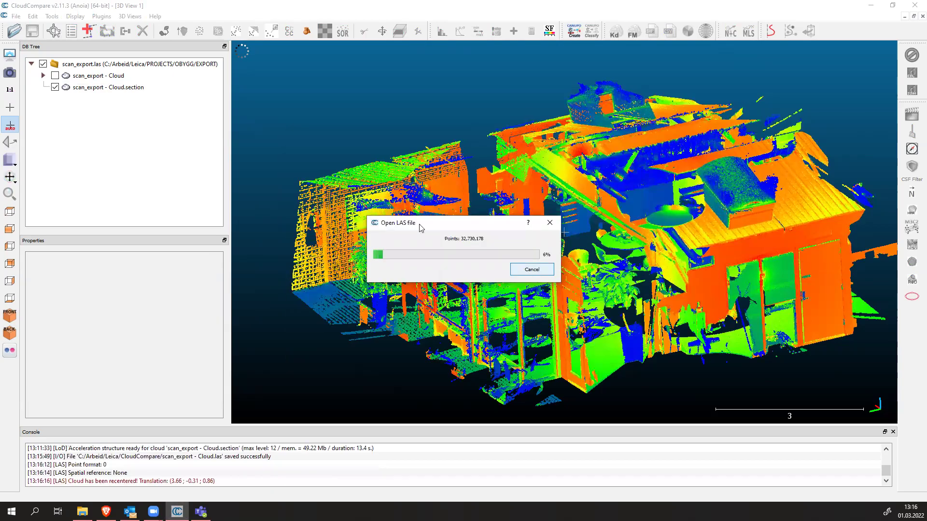
pyautogui.click(58, 89)
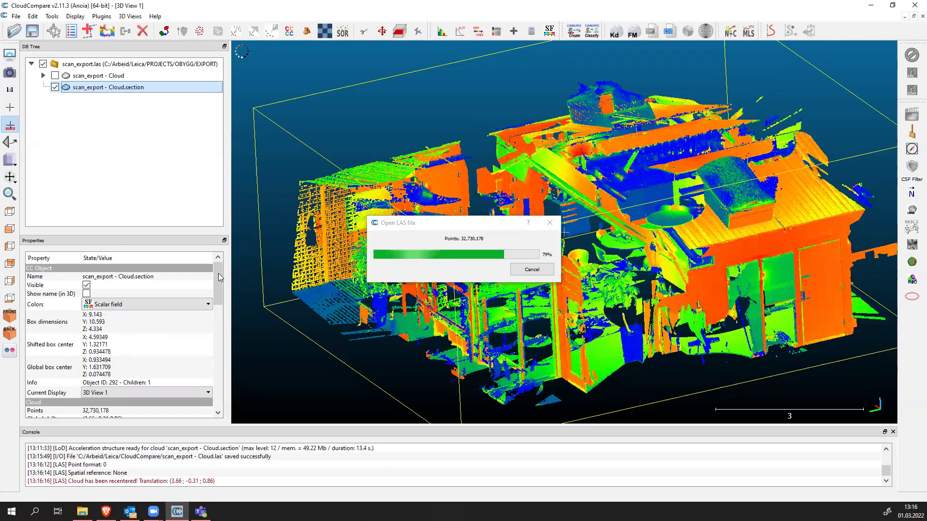
pyautogui.scroll(-5, 220, 316)
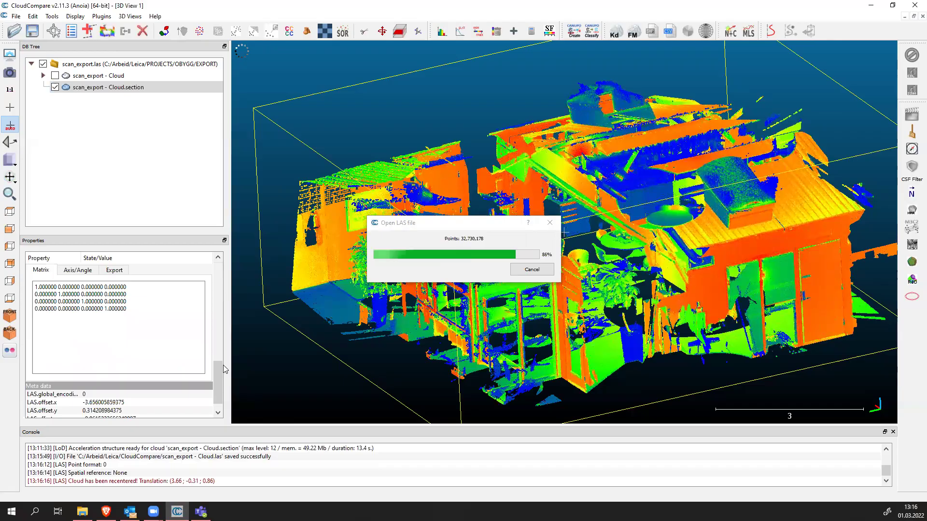
pyautogui.moveTo(218, 381); pyautogui.dragTo(234, 259)
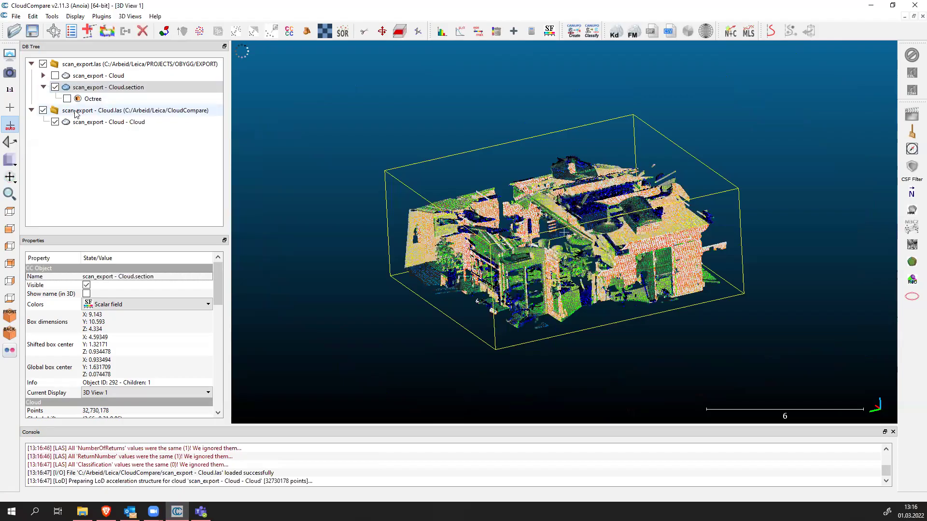
# Hide scan_export - Cloud.section and orbit the re-imported cloud on its own.
pyautogui.click(76, 112)
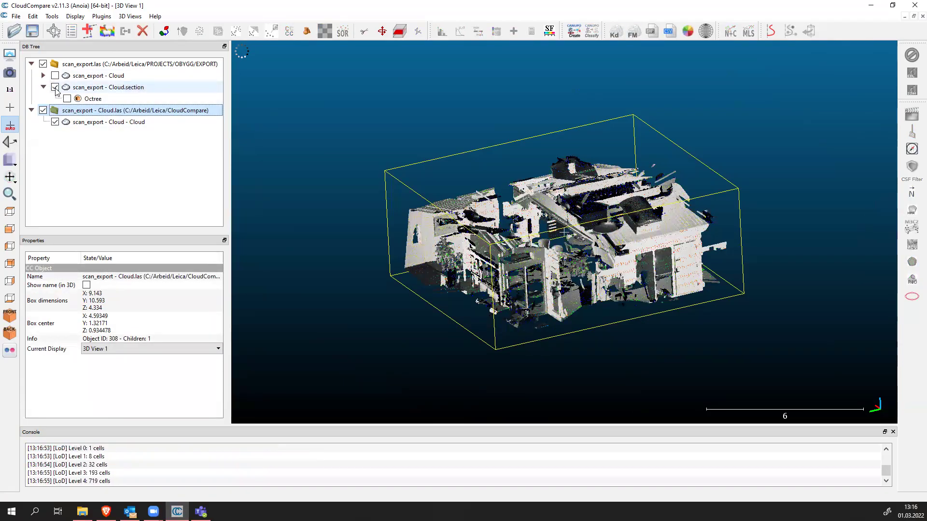
pyautogui.click(55, 88)
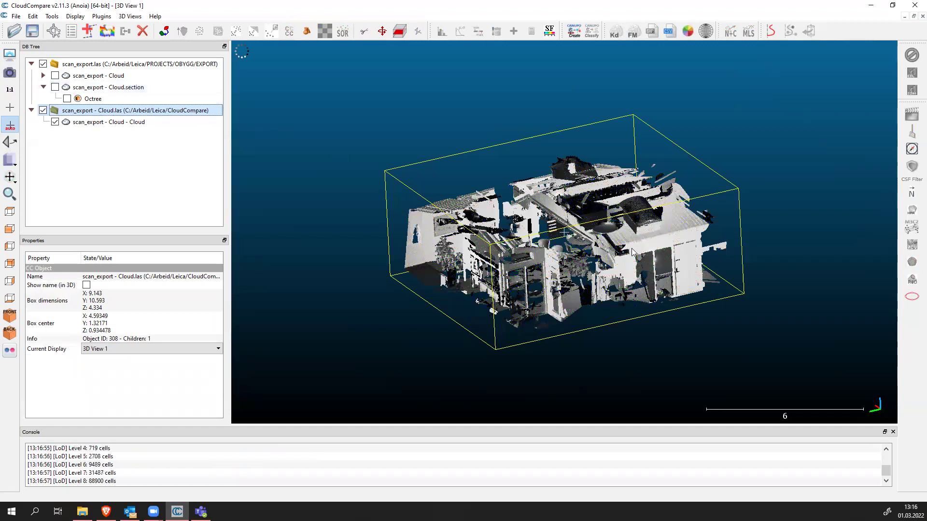
pyautogui.moveTo(633, 252); pyautogui.dragTo(495, 250)
pyautogui.moveTo(484, 218); pyautogui.dragTo(628, 289)
pyautogui.moveTo(580, 223); pyautogui.dragTo(507, 302)
pyautogui.moveTo(451, 239); pyautogui.dragTo(508, 213)
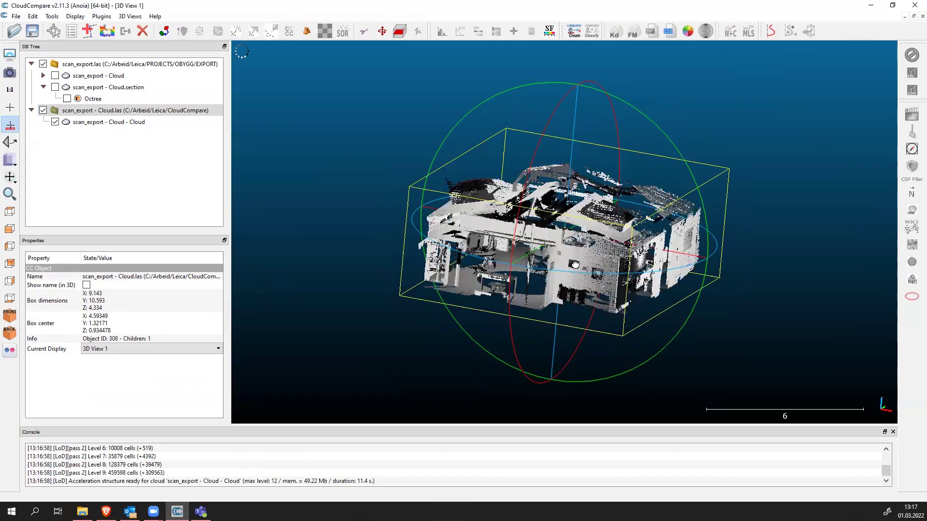
pyautogui.moveTo(575, 264); pyautogui.dragTo(586, 268)
# Confirm scan_export - Cloud - Cloud matches the section: 32,730,178 points, 9.143 × 10.593 × 4.334.
pyautogui.click(99, 87)
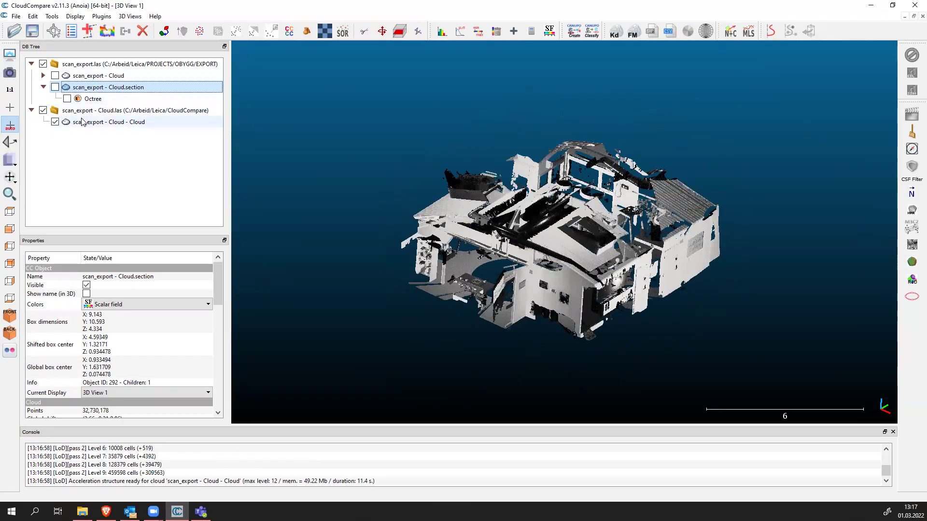
pyautogui.click(106, 121)
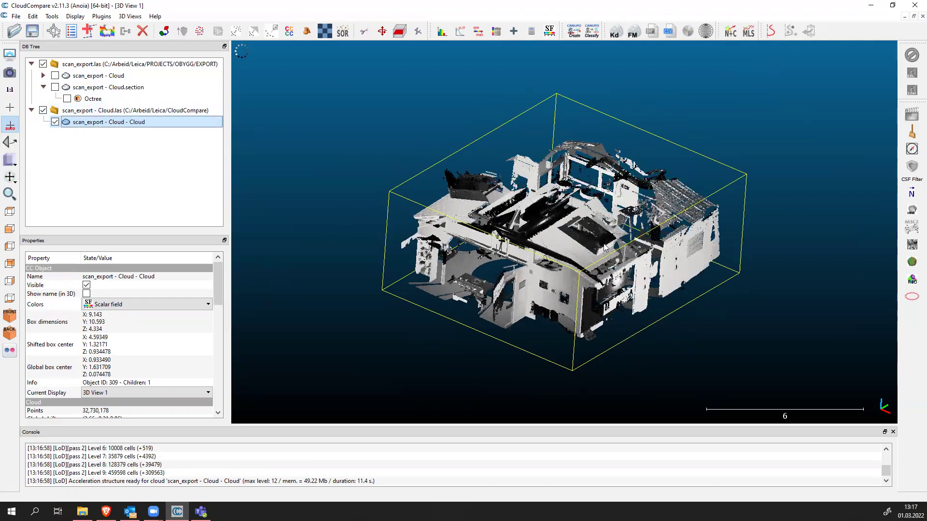
pyautogui.moveTo(605, 248); pyautogui.dragTo(469, 168)
pyautogui.moveTo(629, 301); pyautogui.dragTo(554, 331)
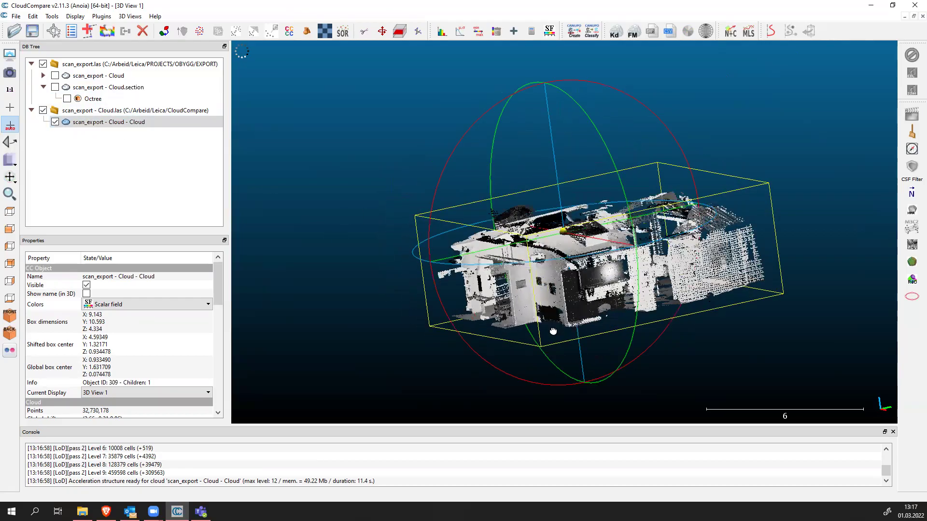